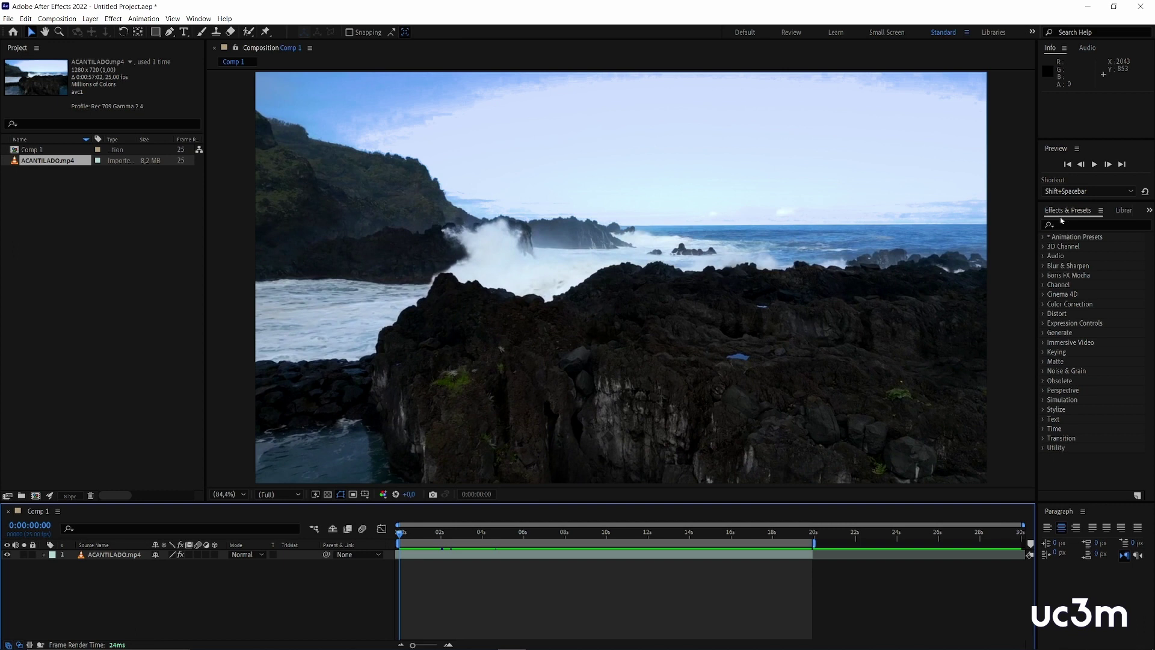
- Find the Lumetri Color effect by searching for "lume" and apply it to the ACANTILADO.mp4 footage
click(1075, 225)
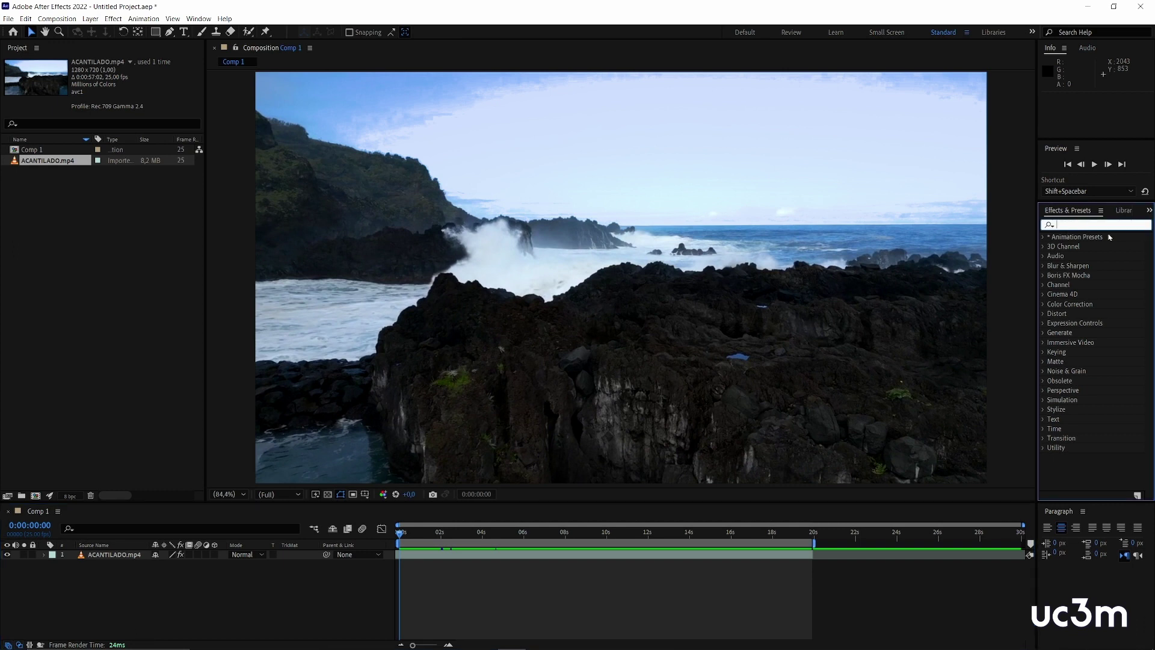
text(lume)
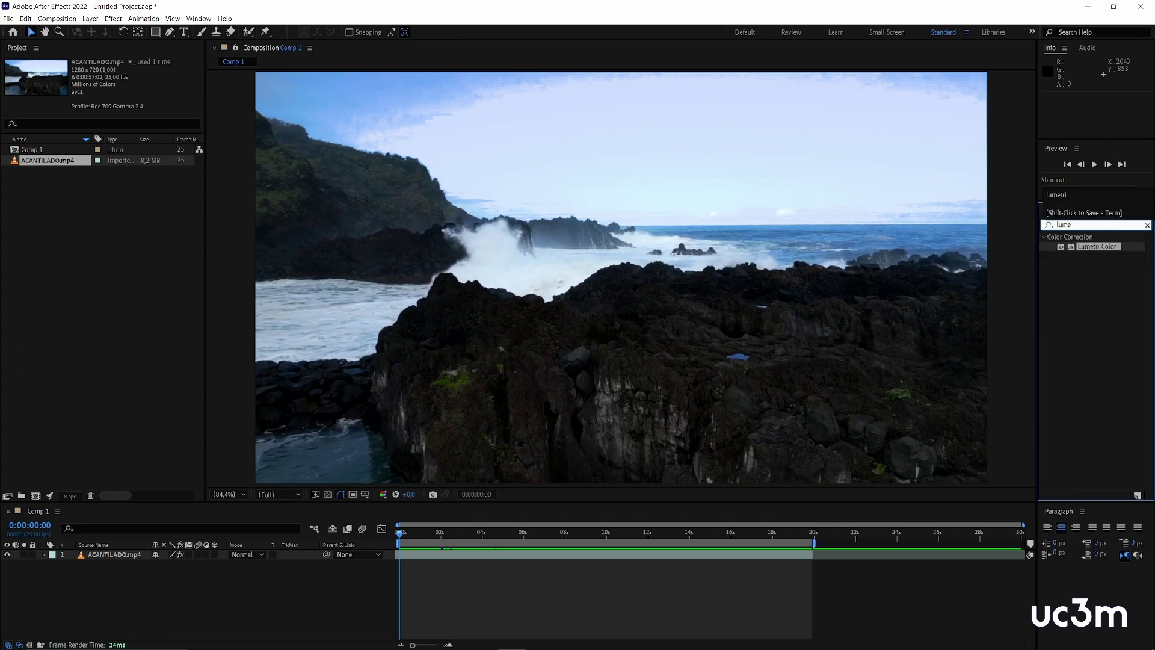
click(1088, 280)
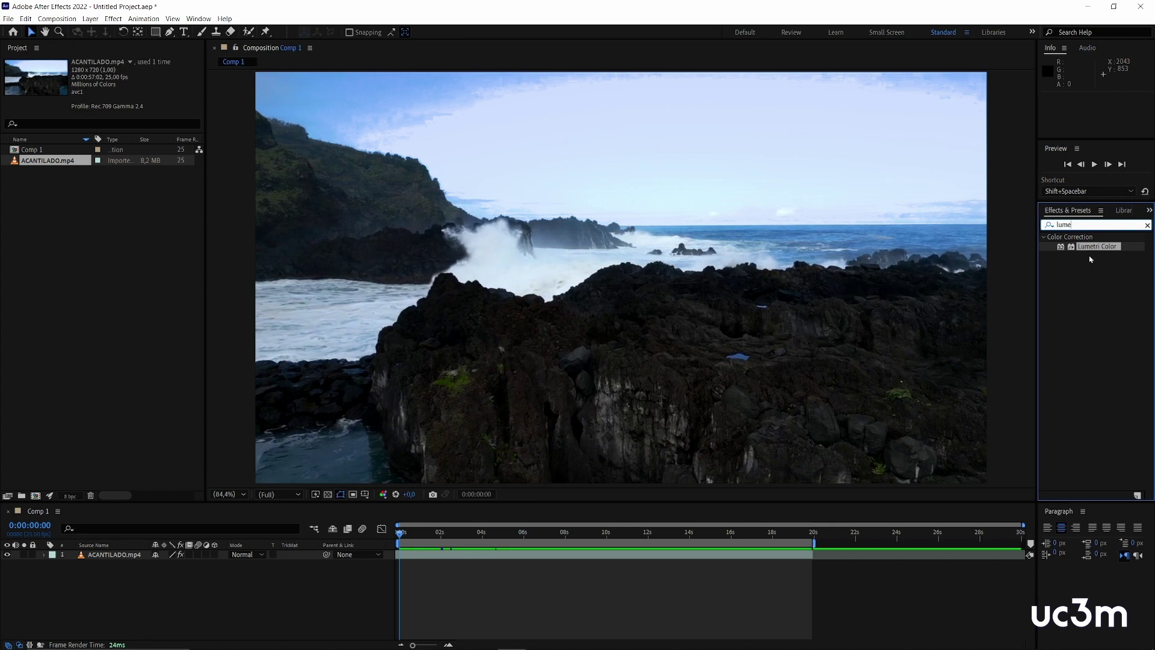
drag(1093, 252, 635, 247)
drag(635, 246, 636, 246)
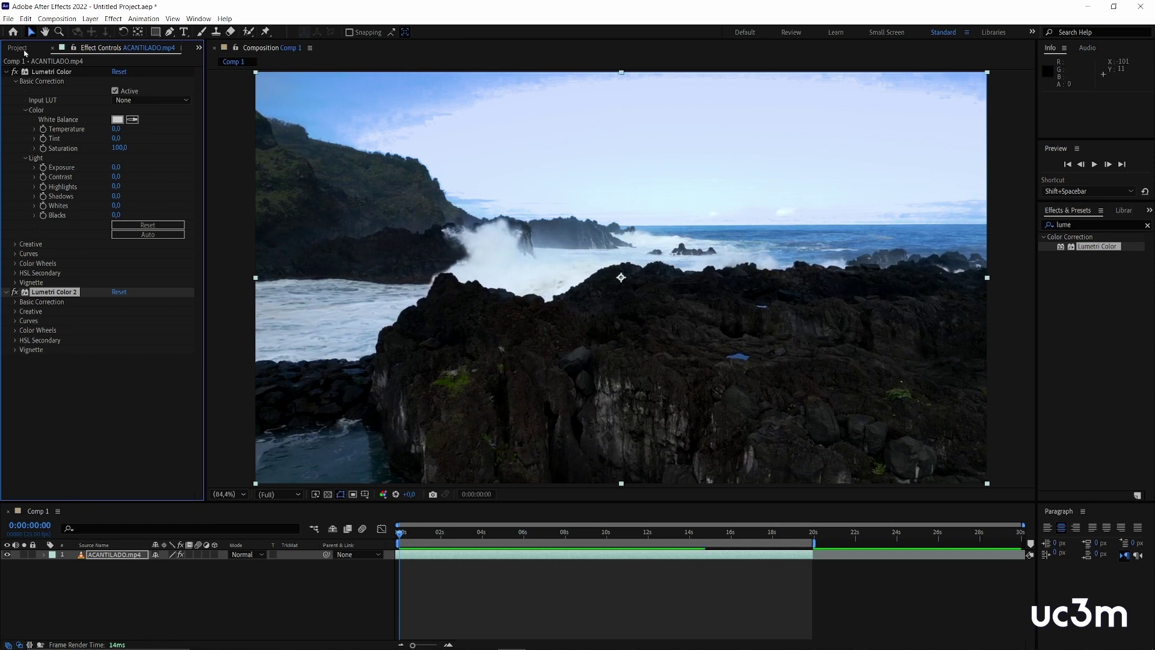
- Switch to the Color workspace and view the scope types offered for the Lumetri Scopes
click(19, 48)
click(89, 48)
drag(204, 110, 339, 113)
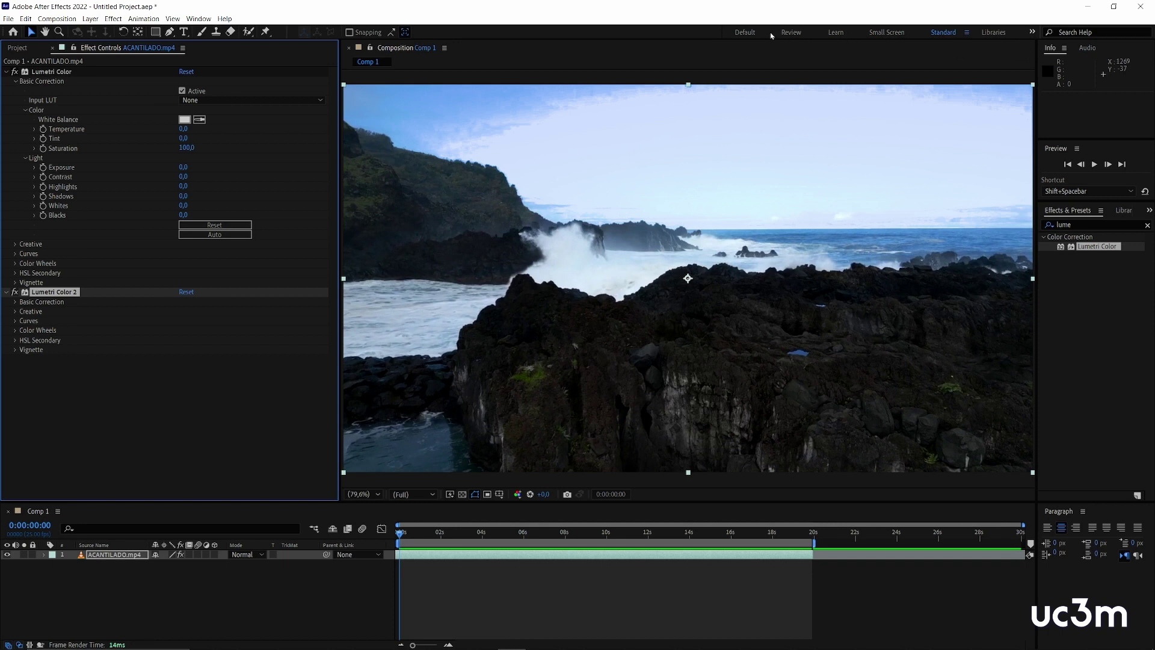
click(1032, 33)
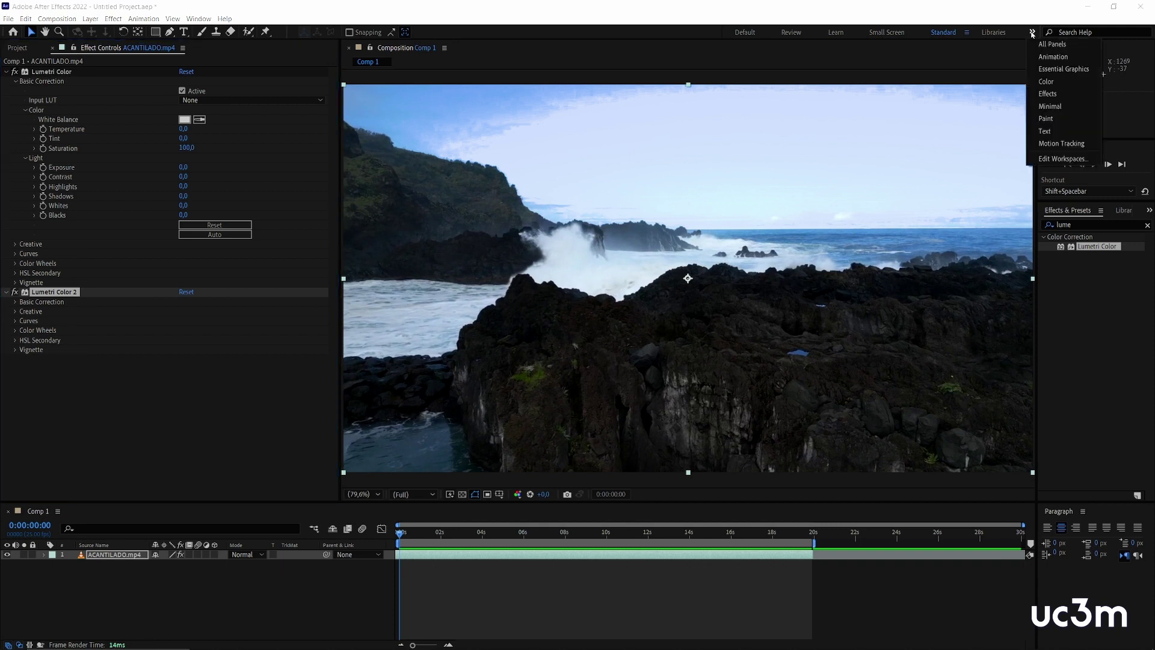
click(1047, 81)
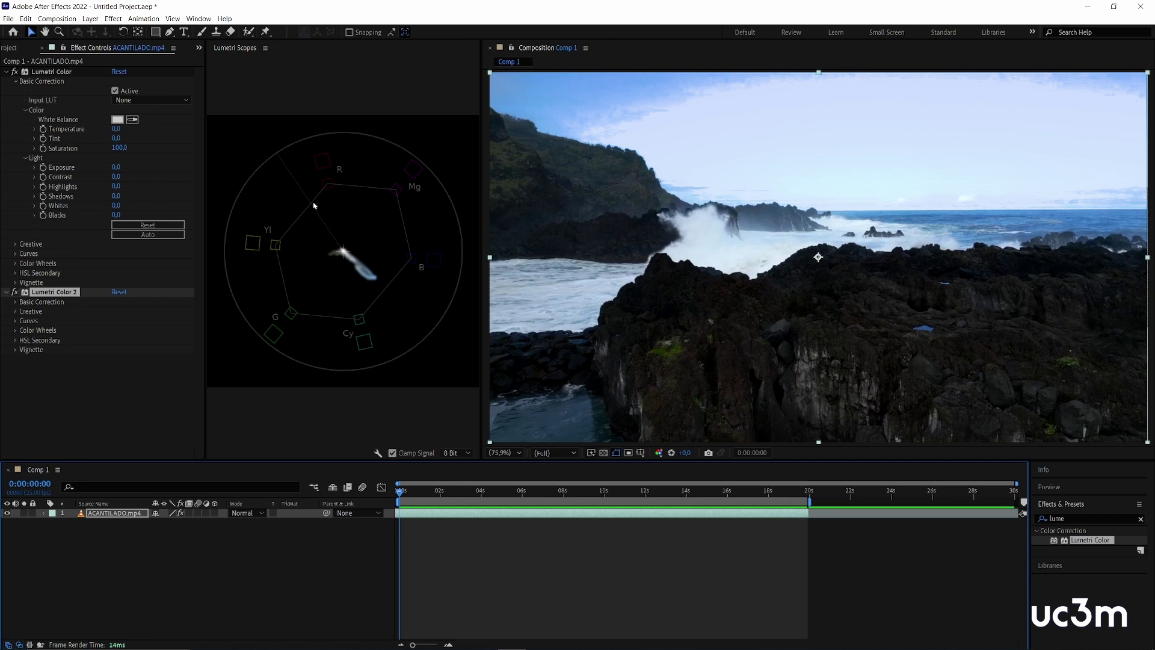
right_click(364, 169)
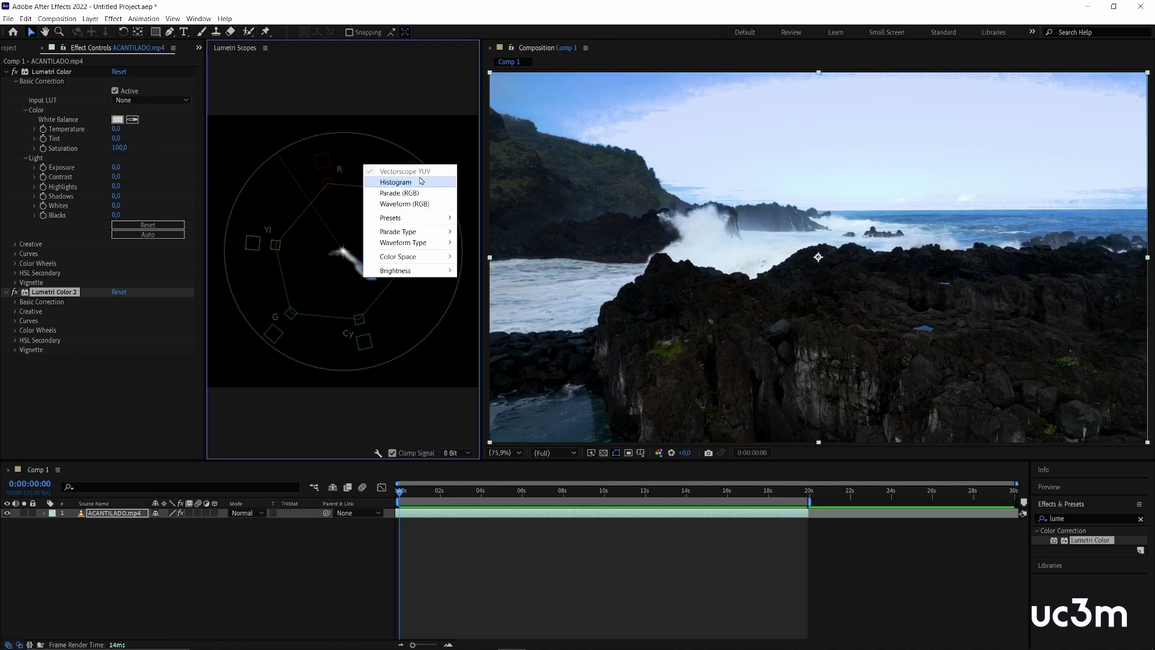
click(358, 108)
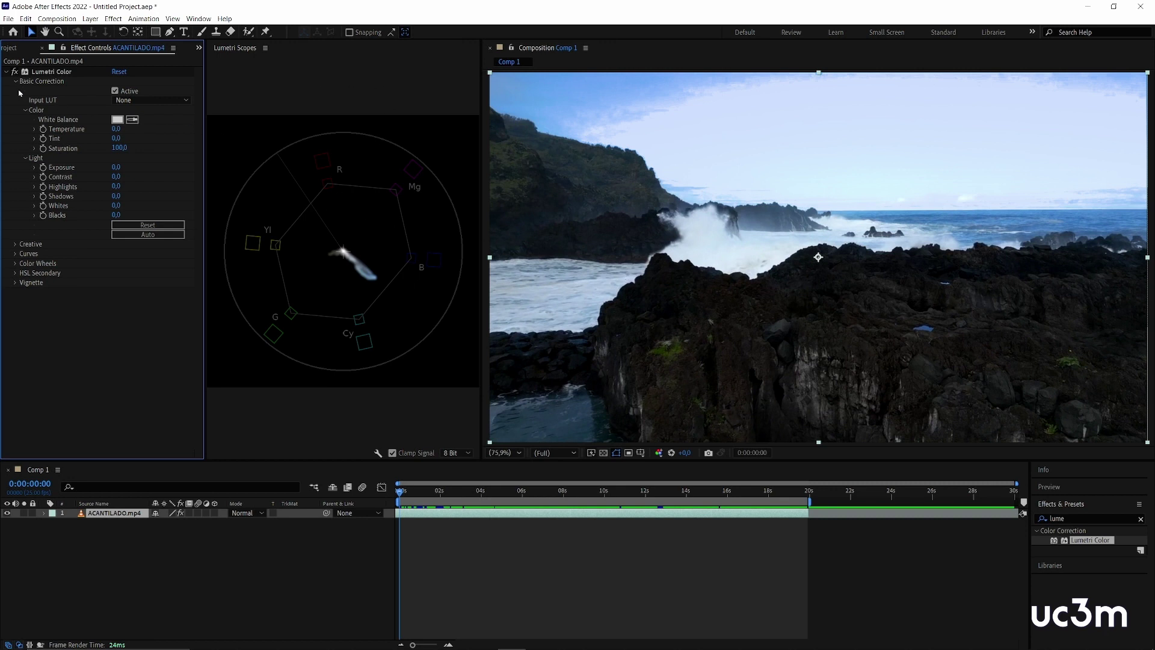
- Review the property groups of the Lumetri Color effect and expand Basic Correction
click(9, 71)
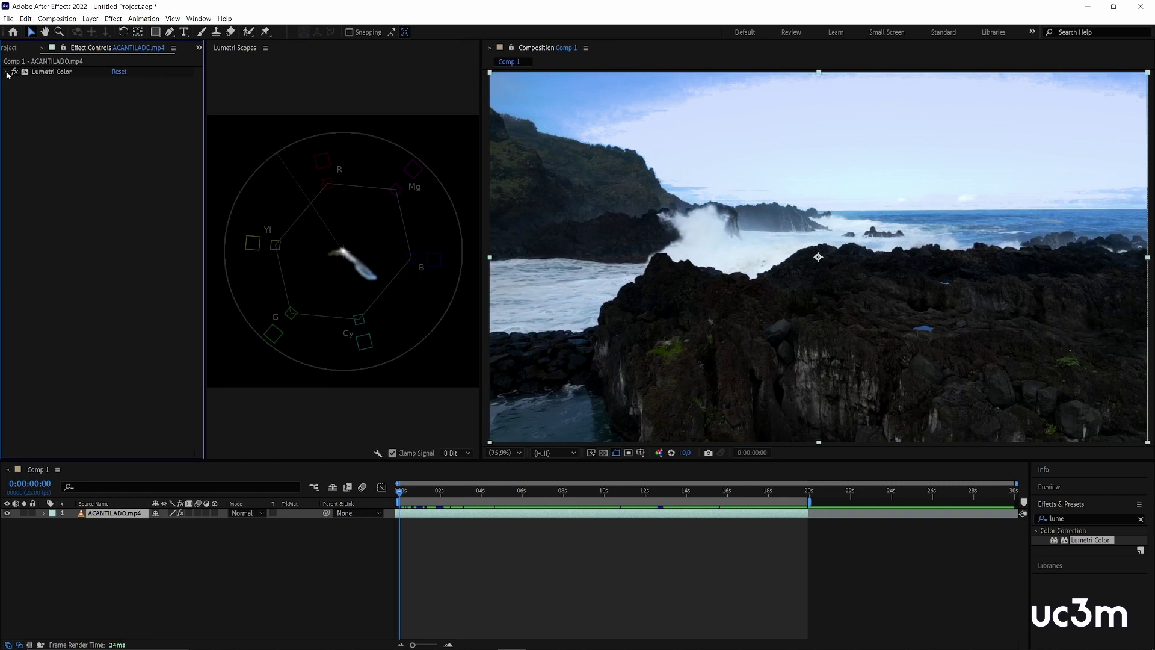
click(7, 72)
click(15, 82)
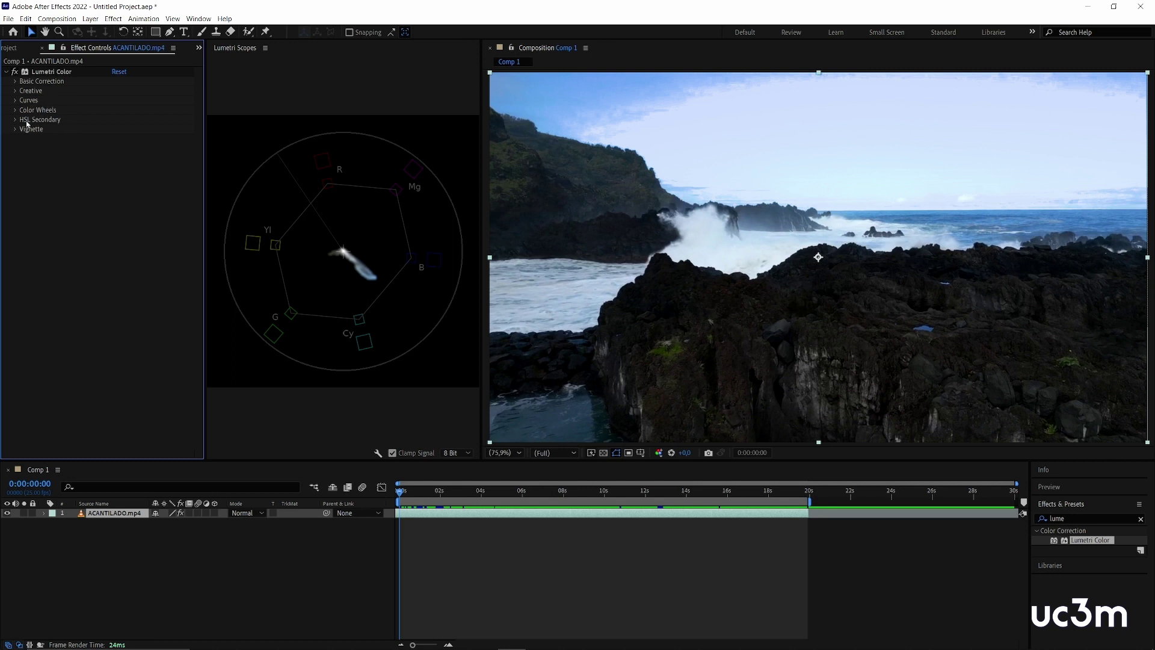
click(16, 82)
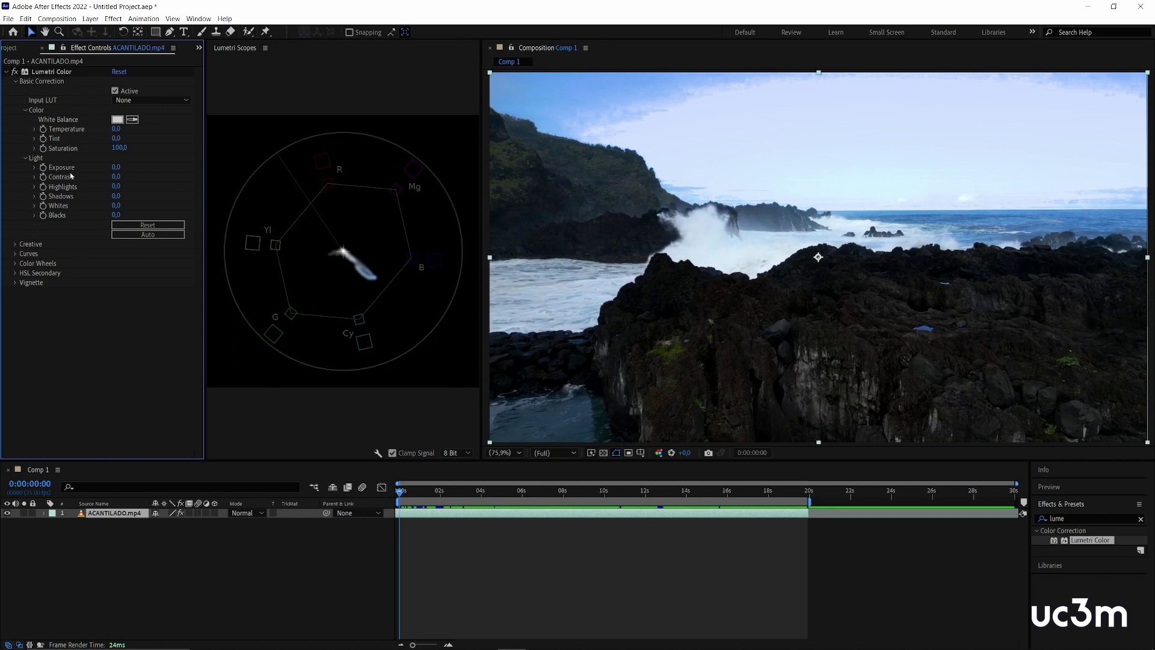
- Try to set the white balance by sampling the white foam of the breaking wave, and undo it
click(132, 120)
click(132, 120)
click(709, 239)
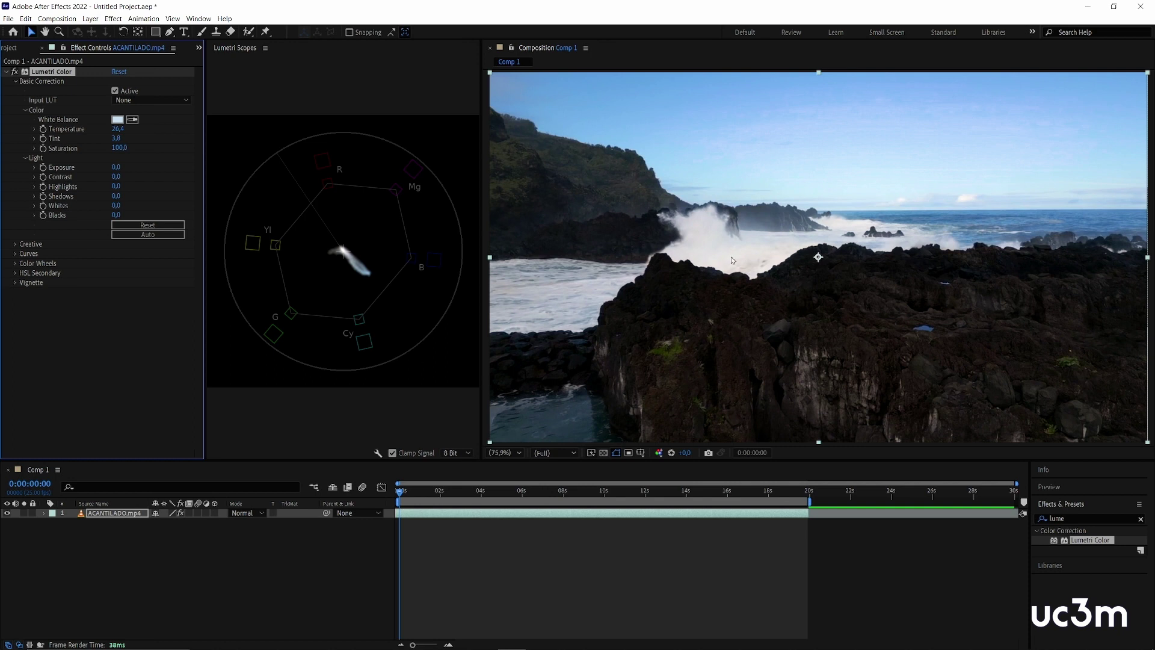
key(ctrl+z)
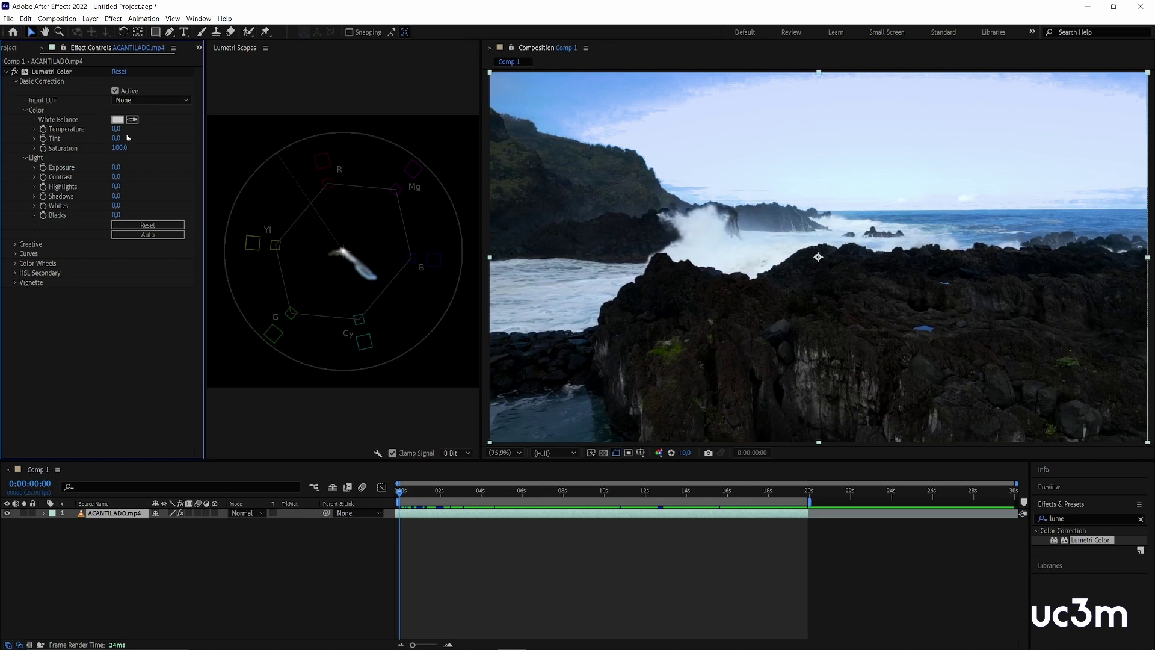
- Try Temperature values of 162, 46 and 10 in the Basic Correction color settings
mouse_move(115, 129)
mouse_down()
mouse_move(166, 127)
mouse_move(130, 130)
mouse_move(169, 139)
mouse_move(126, 130)
mouse_move(228, 150)
mouse_move(317, 243)
mouse_up()
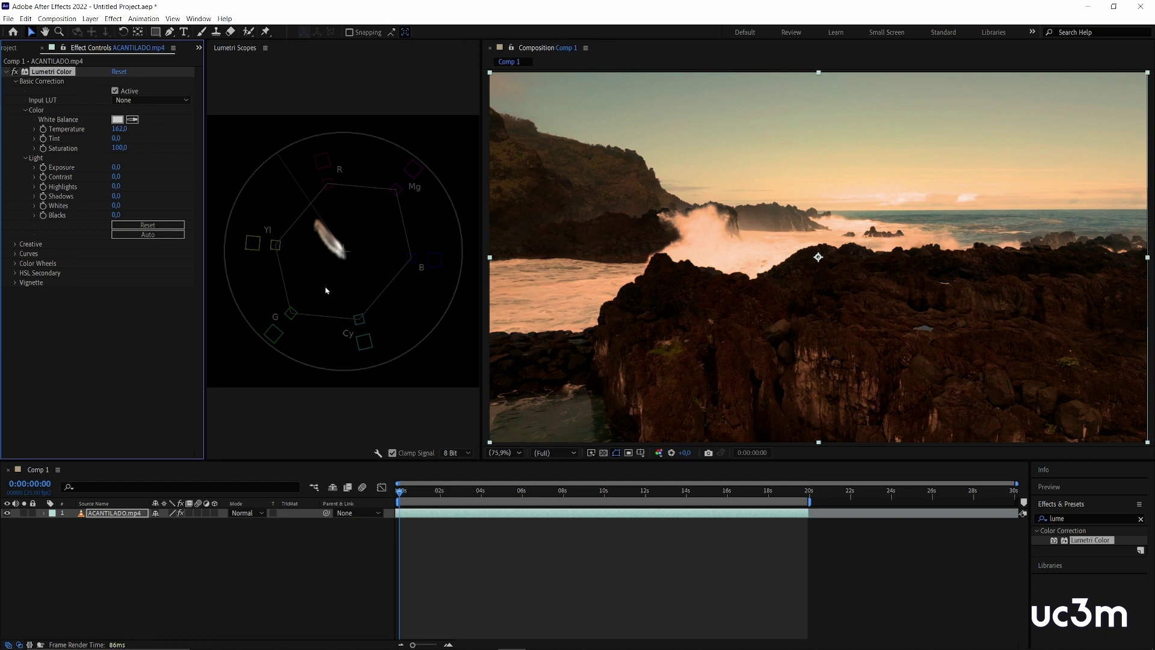
click(120, 129)
text(46)
key(Return)
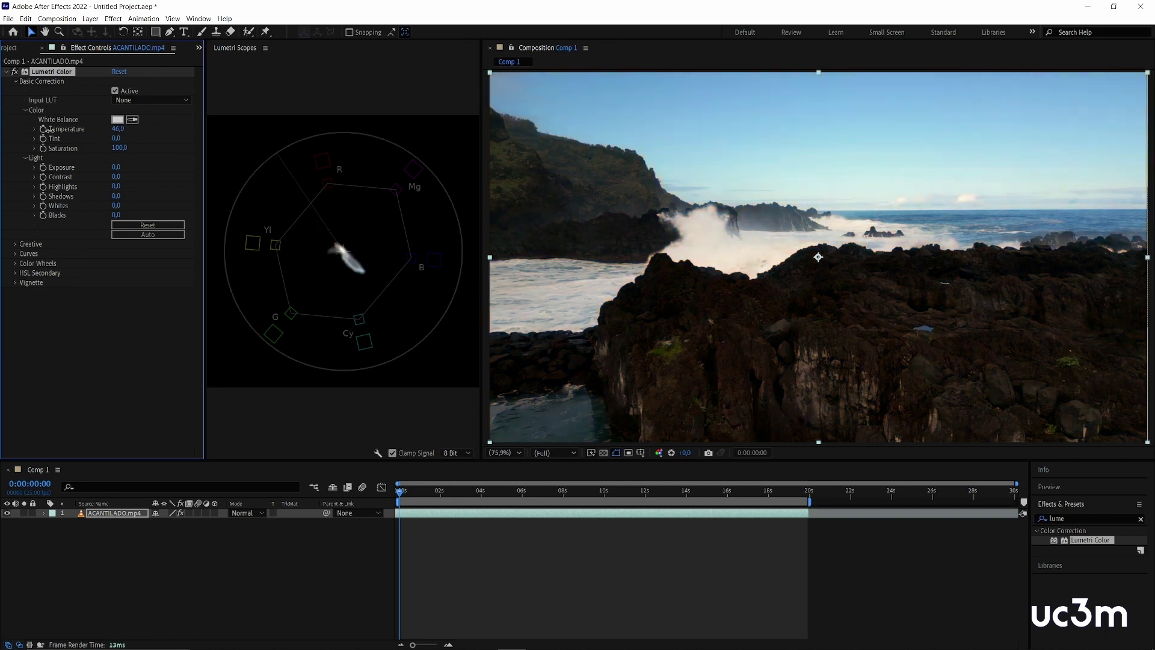
drag(49, 128, 275, 287)
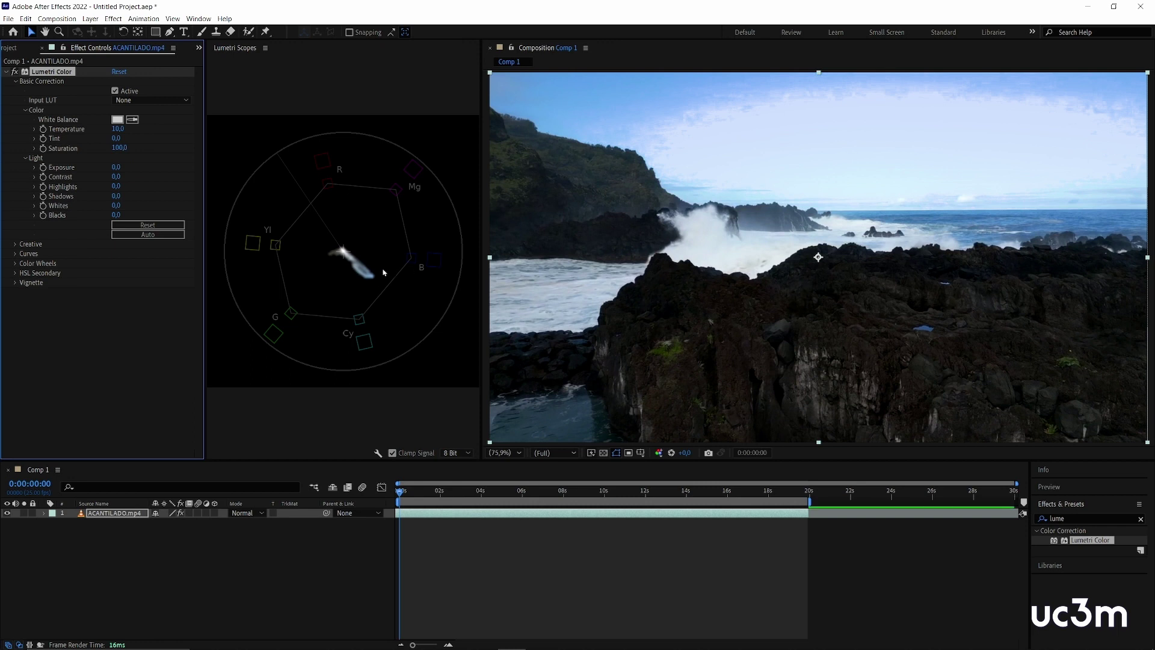
- Set the Basic Correction color values to Temperature 30, Tint -10 and Saturation 139
mouse_move(117, 133)
mouse_down()
mouse_move(165, 134)
mouse_move(109, 139)
mouse_move(146, 145)
mouse_move(106, 152)
mouse_move(159, 151)
mouse_move(113, 155)
mouse_move(135, 139)
mouse_up()
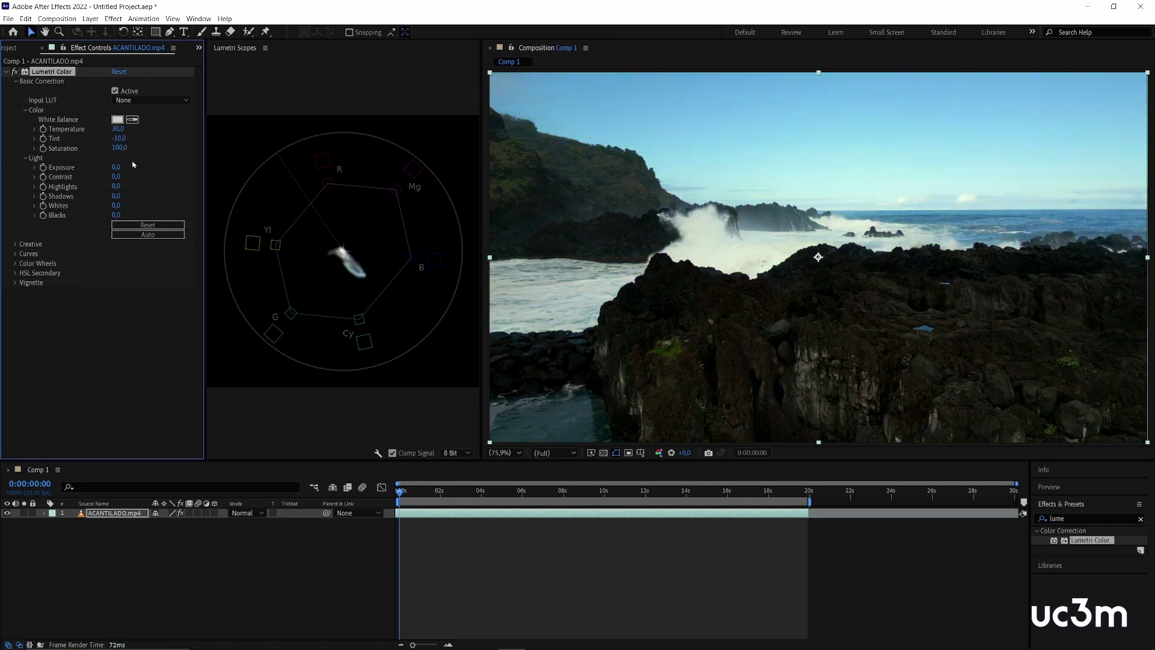
mouse_move(119, 147)
mouse_down()
mouse_move(59, 152)
mouse_move(222, 157)
mouse_up()
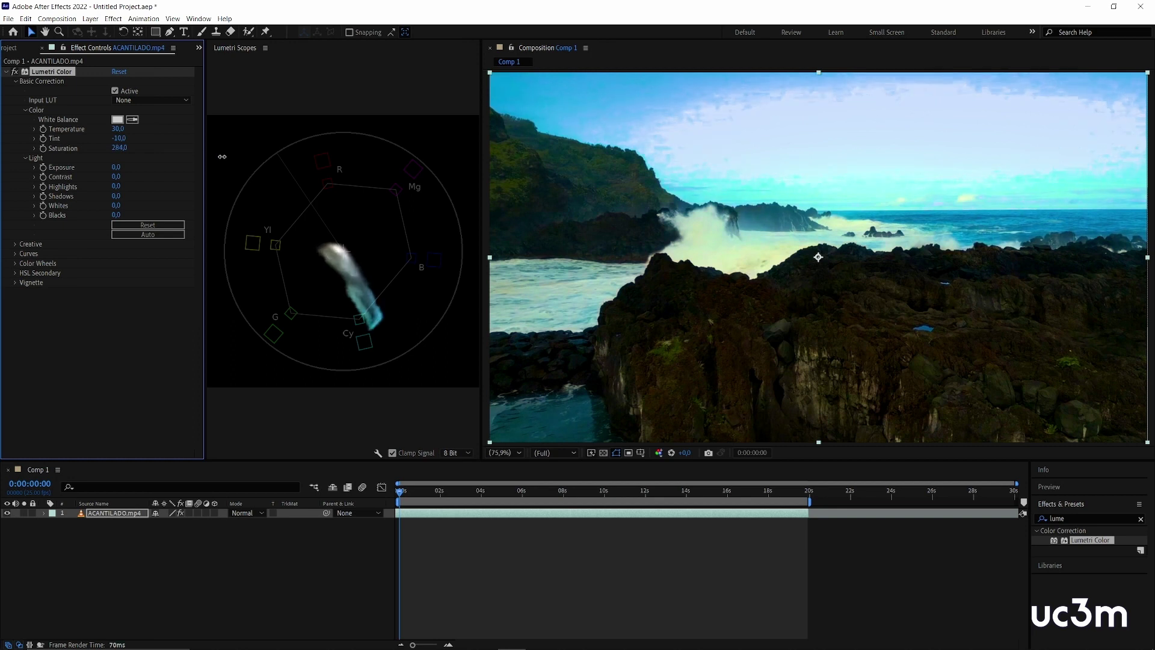
mouse_move(222, 157)
mouse_down()
mouse_move(118, 158)
mouse_move(138, 155)
mouse_up()
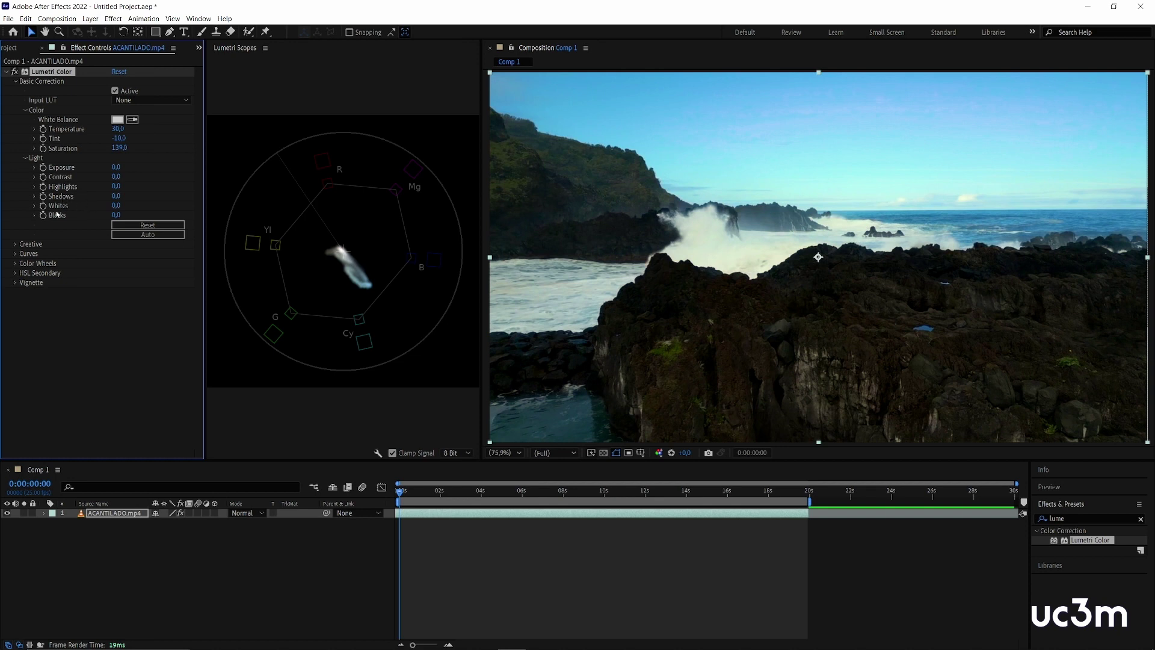
- Set Exposure to 0.8, Highlights to -35 and Shadows to -20, and compare the footage with and without Lumetri Color
mouse_move(116, 167)
mouse_down()
mouse_move(132, 168)
mouse_move(122, 185)
mouse_move(135, 184)
mouse_move(100, 189)
mouse_move(109, 195)
mouse_up()
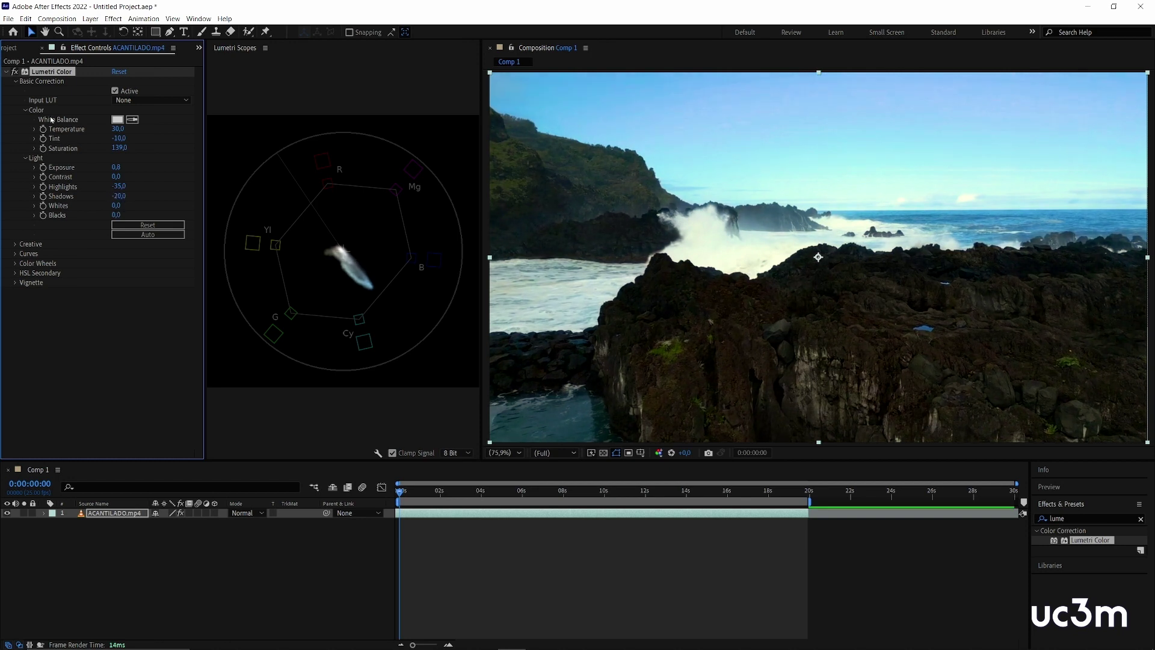
click(15, 72)
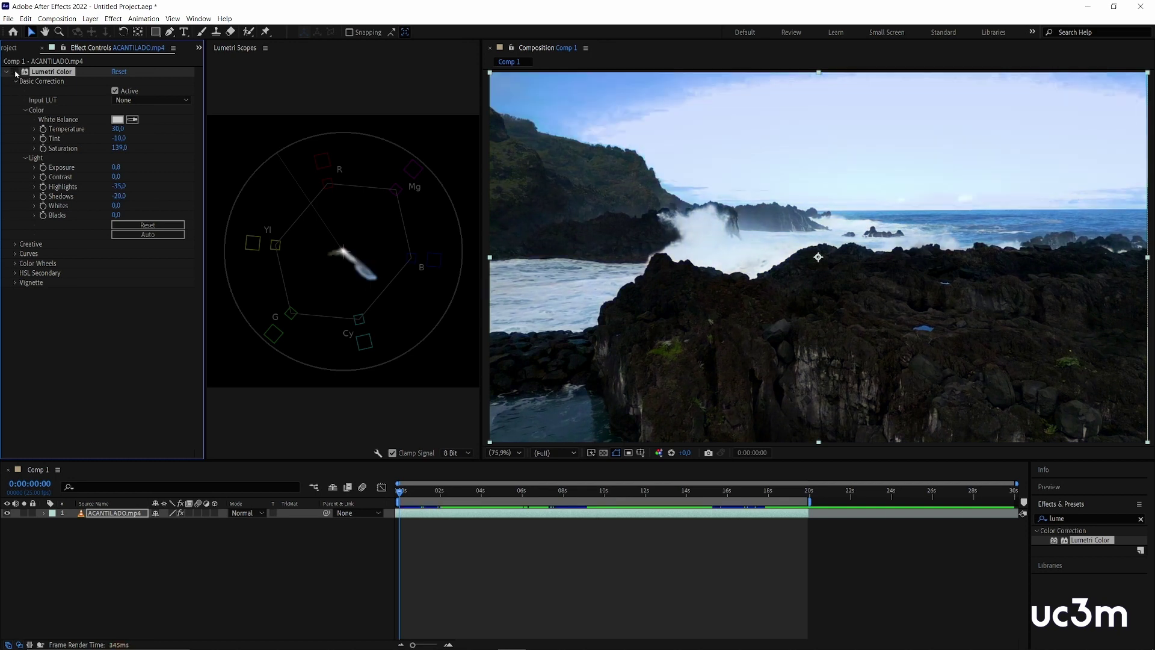
click(15, 72)
click(15, 73)
click(15, 73)
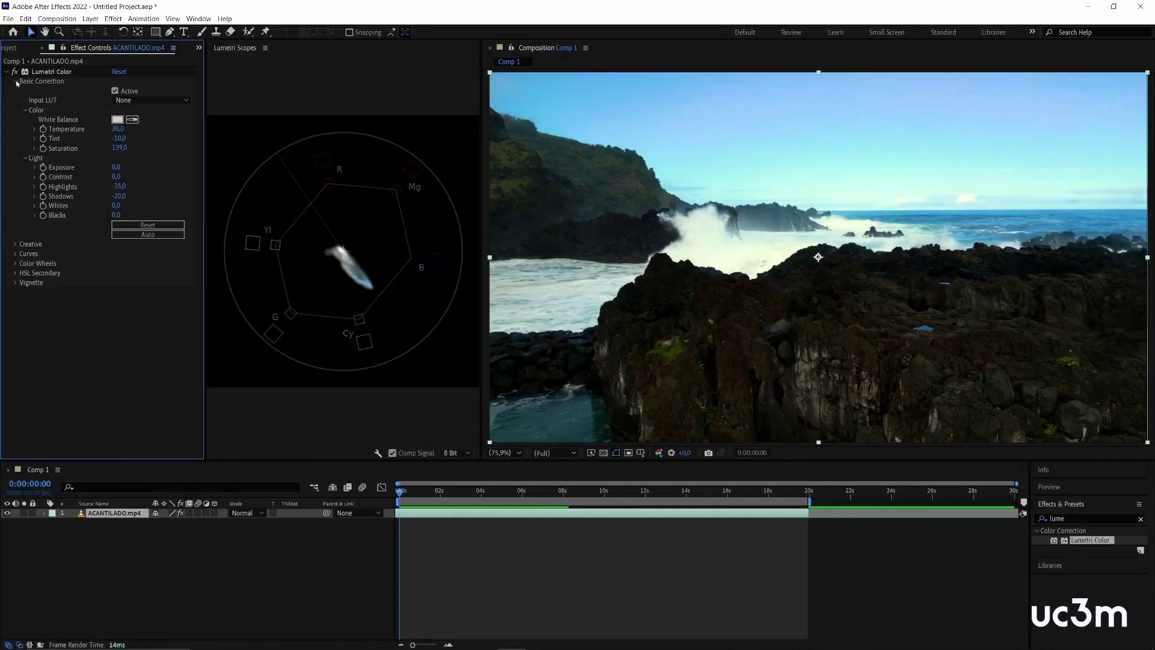
- Try the creative looks SL GOLD TOBACCO and SL BLUE STEEL on the footage, and set the Look back to None
click(15, 81)
click(16, 91)
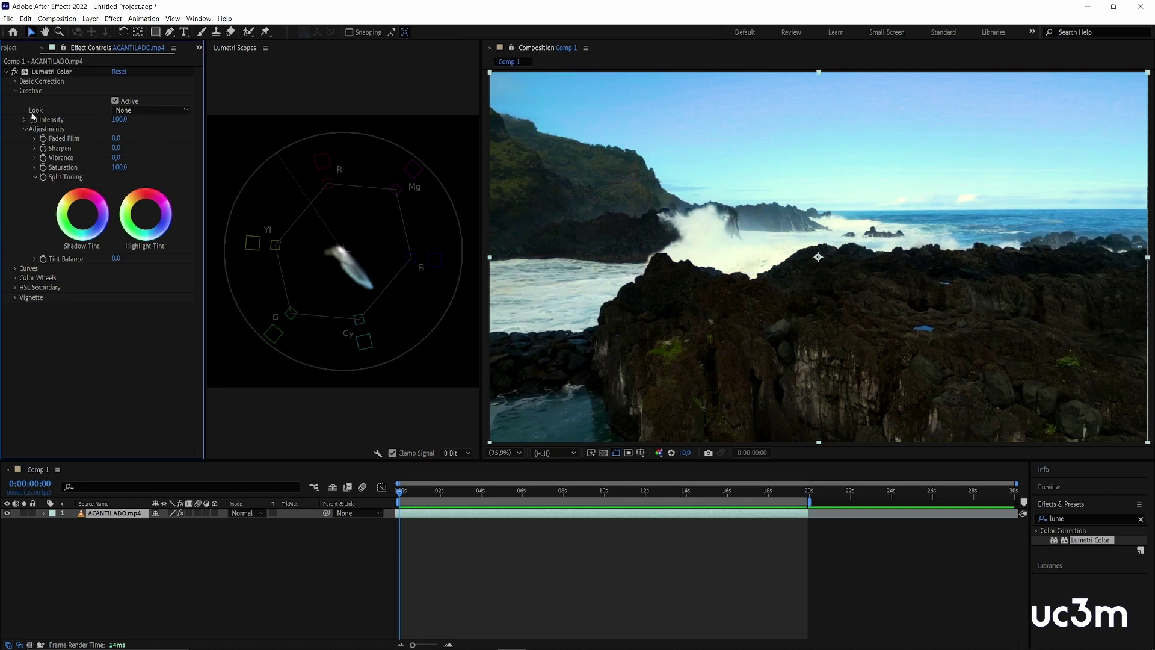
click(153, 111)
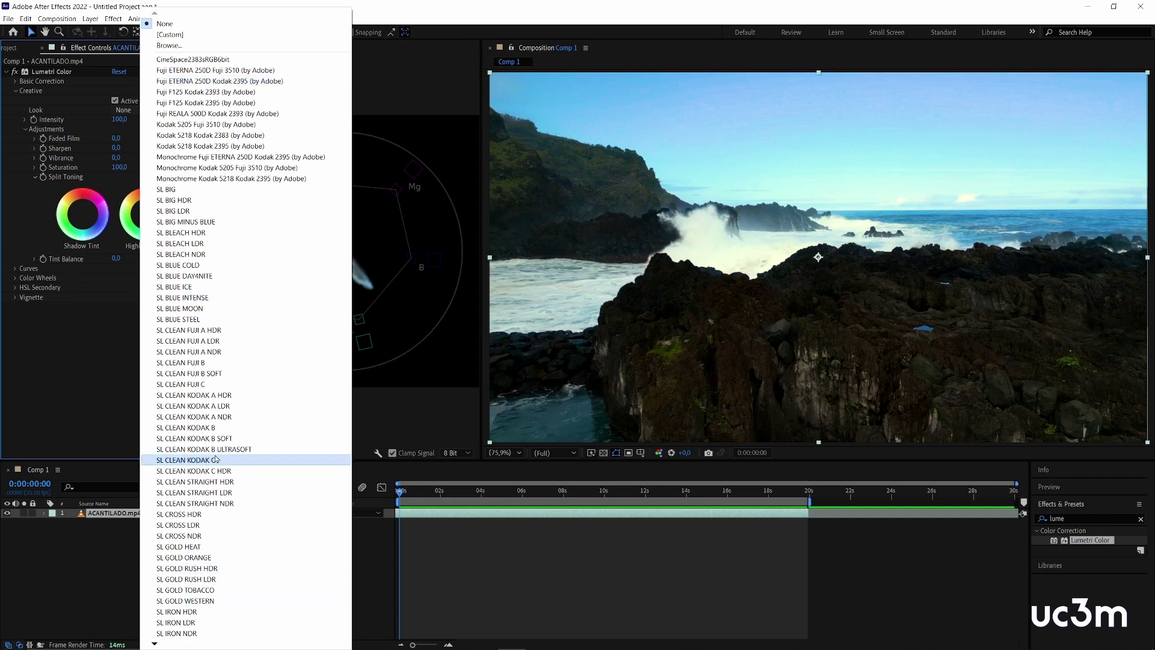
click(195, 589)
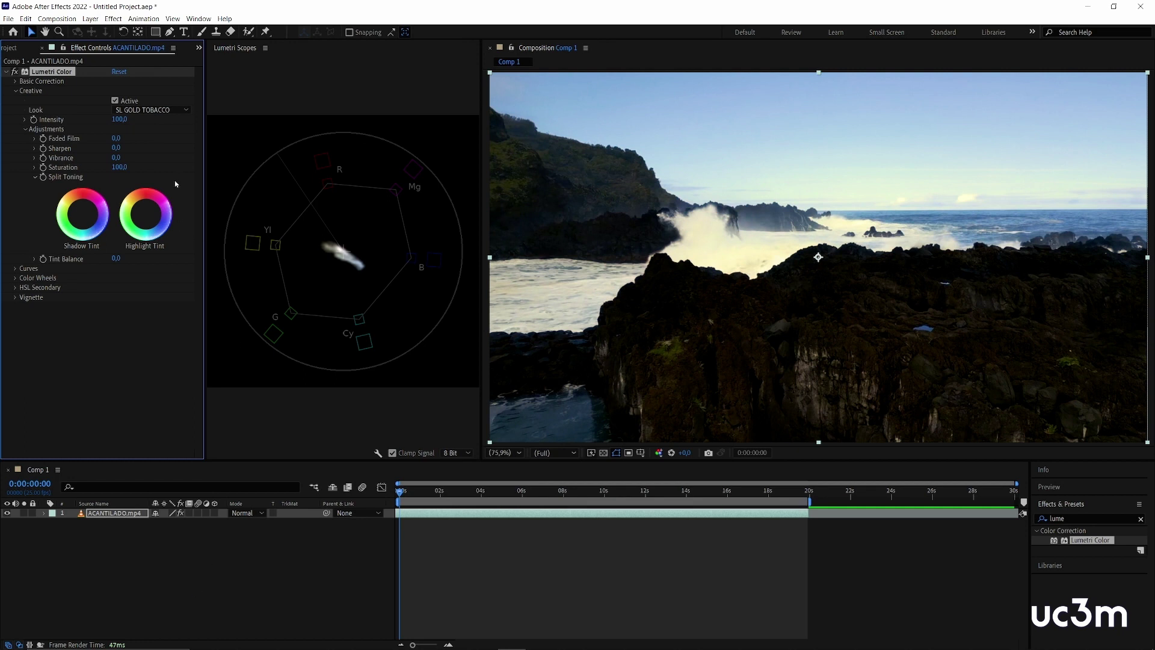
click(175, 110)
click(205, 320)
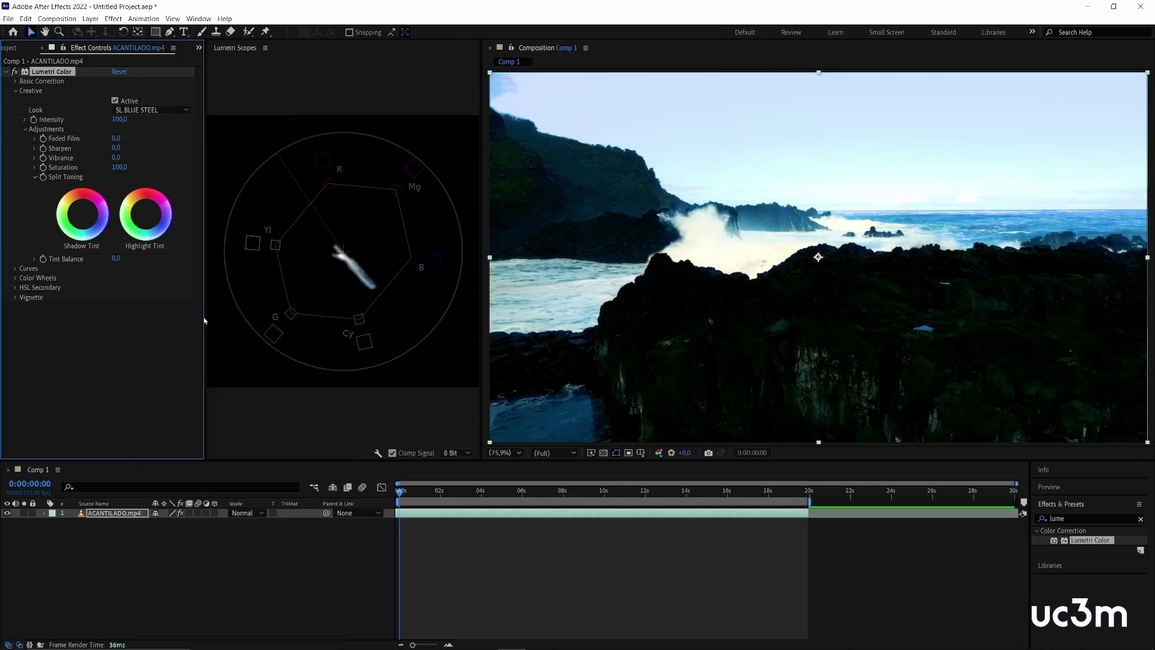
click(115, 101)
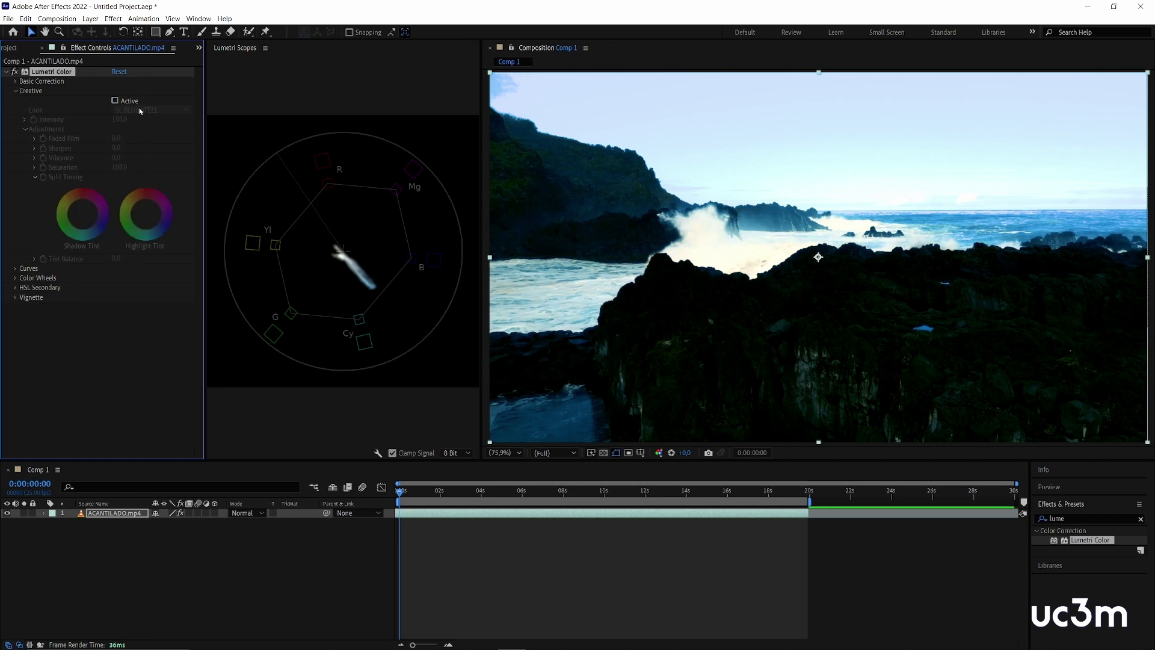
click(115, 100)
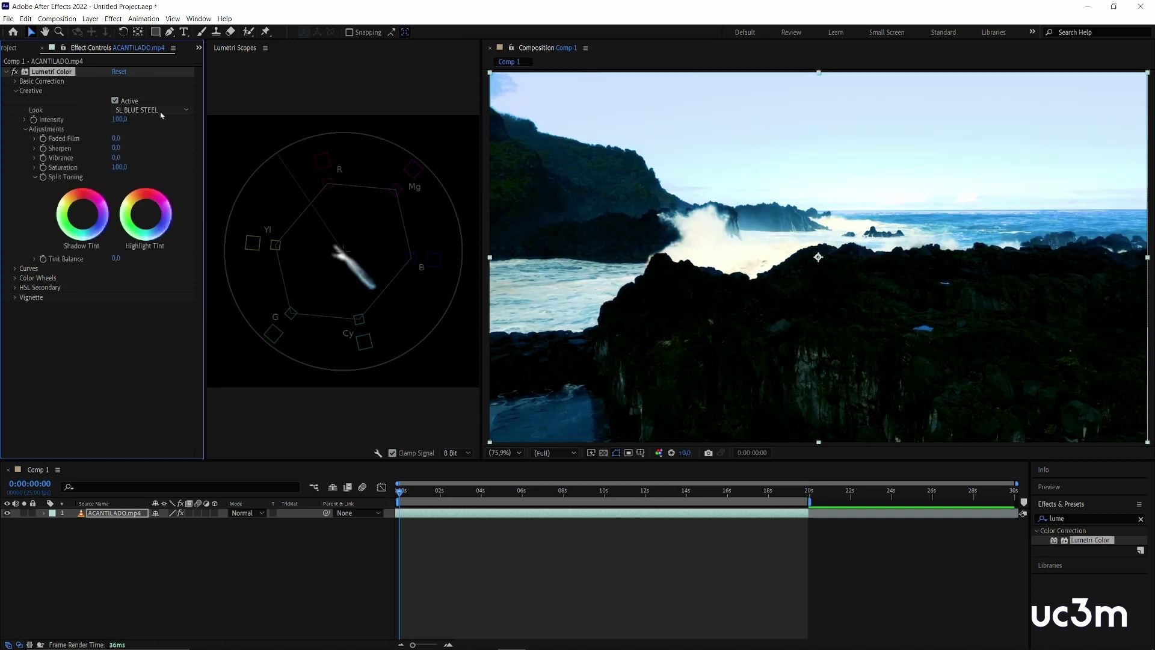
click(153, 109)
click(201, 25)
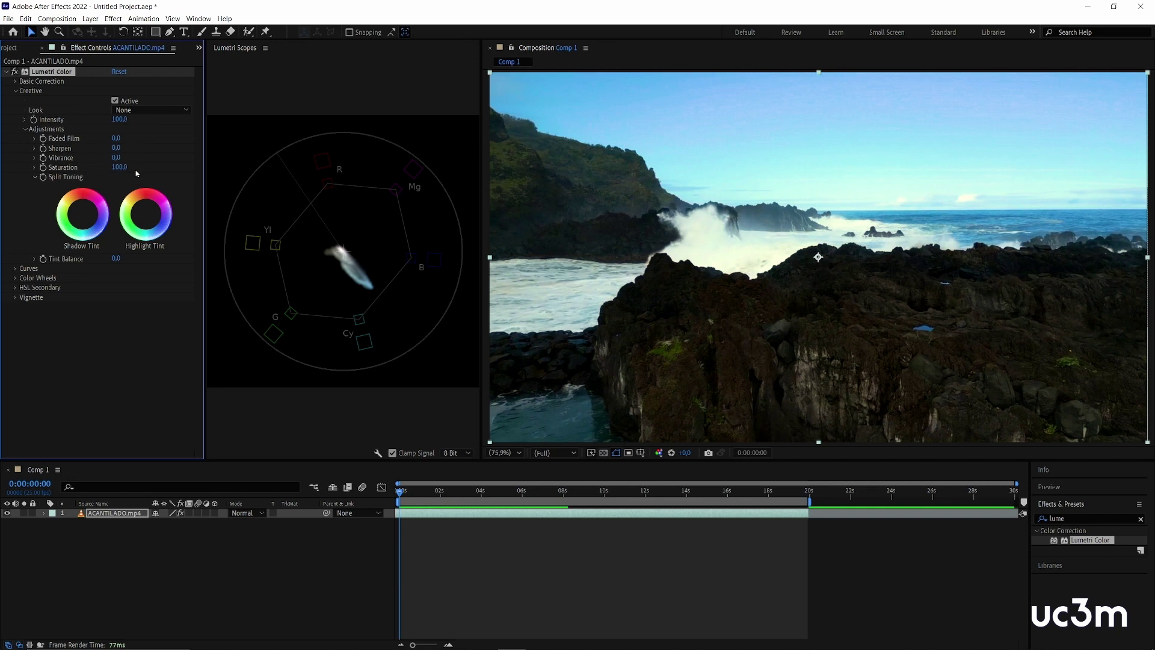
- Try out the Faded Film adjustment in the Creative group and set it back to 0
drag(116, 145, 137, 141)
click(116, 138)
text(0)
key(Return)
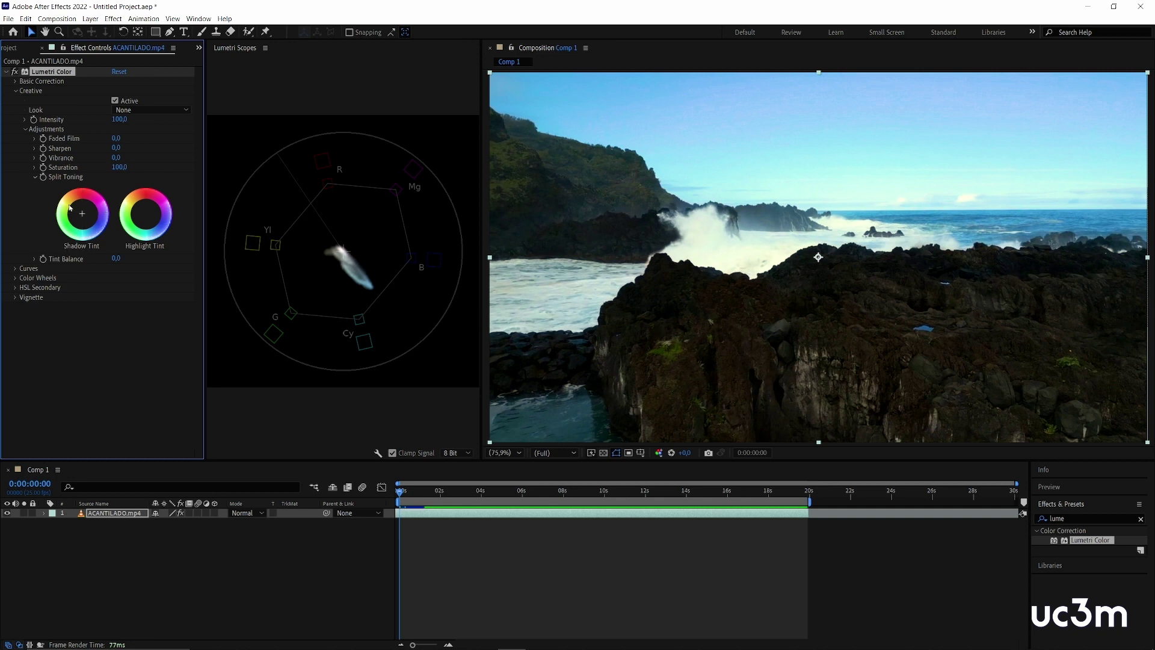
- Try a greenish Shadow Tint and a pinkish Highlight Tint in Split Toning, and reset both color wheels
drag(91, 219, 80, 219)
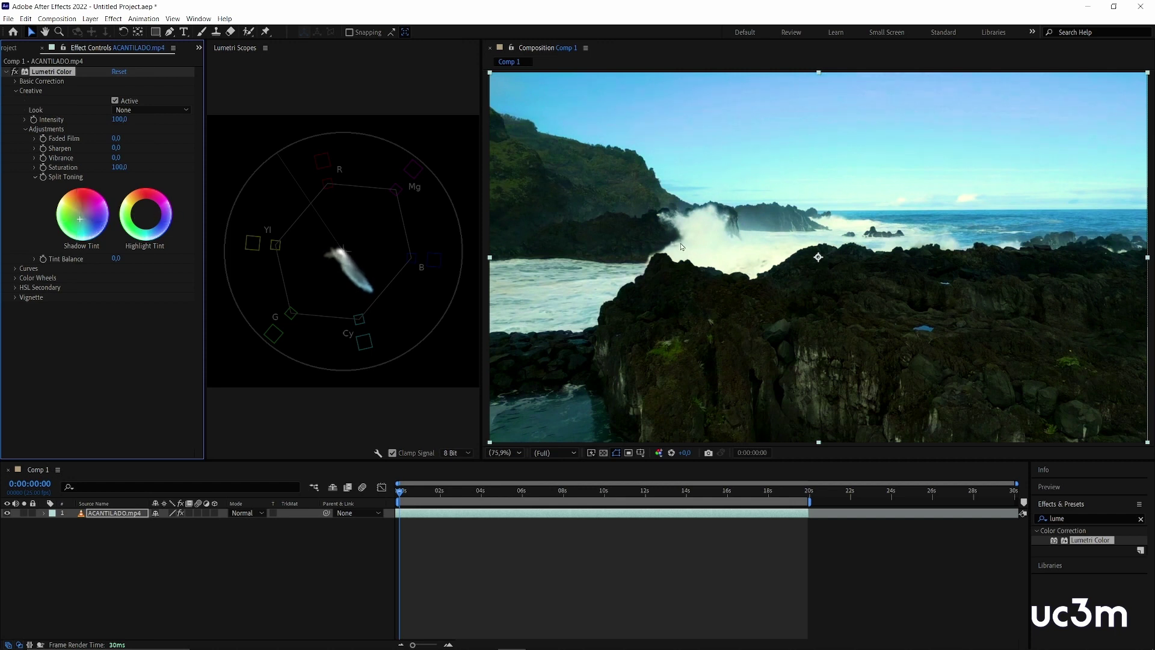
drag(142, 220, 150, 205)
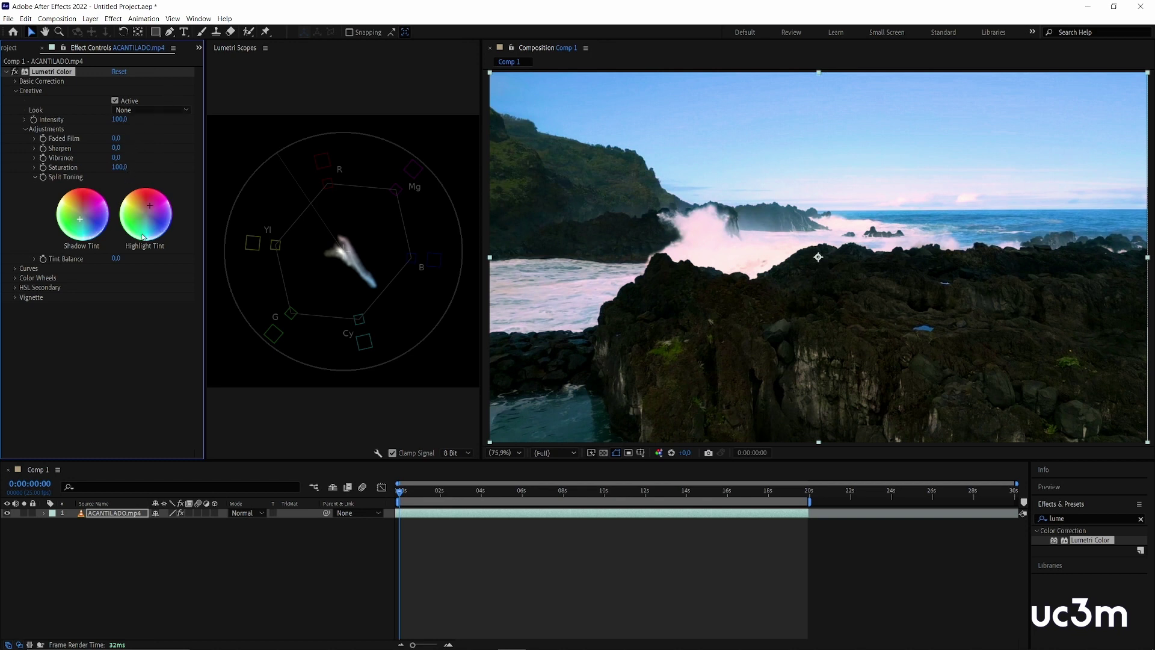
double_click(150, 208)
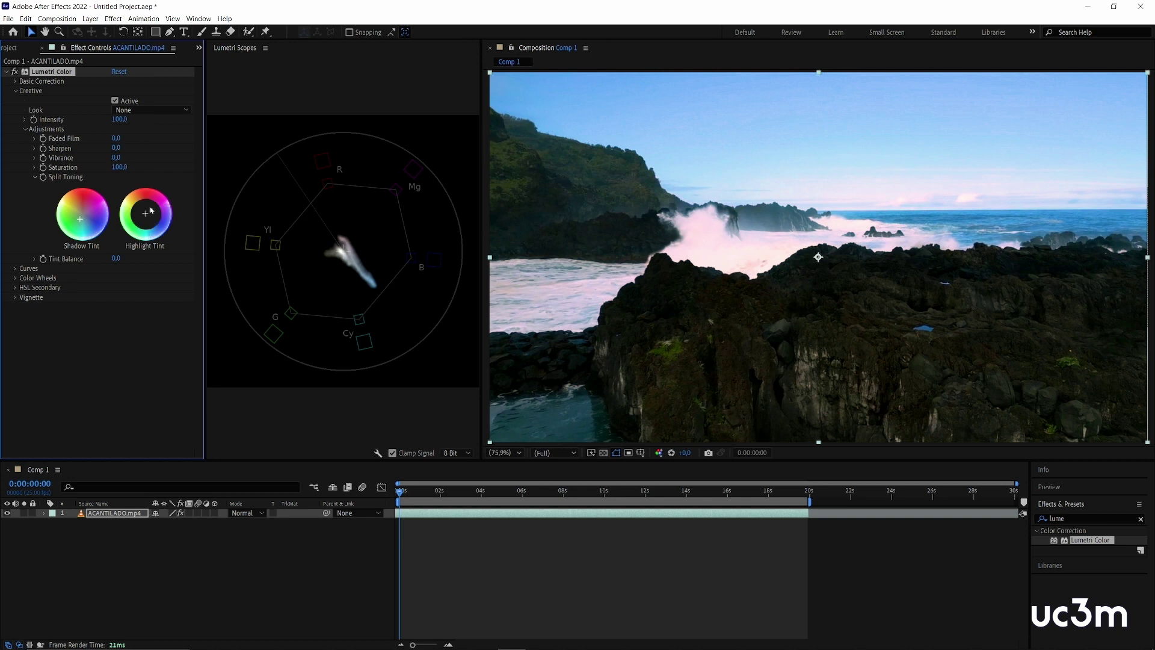
double_click(78, 223)
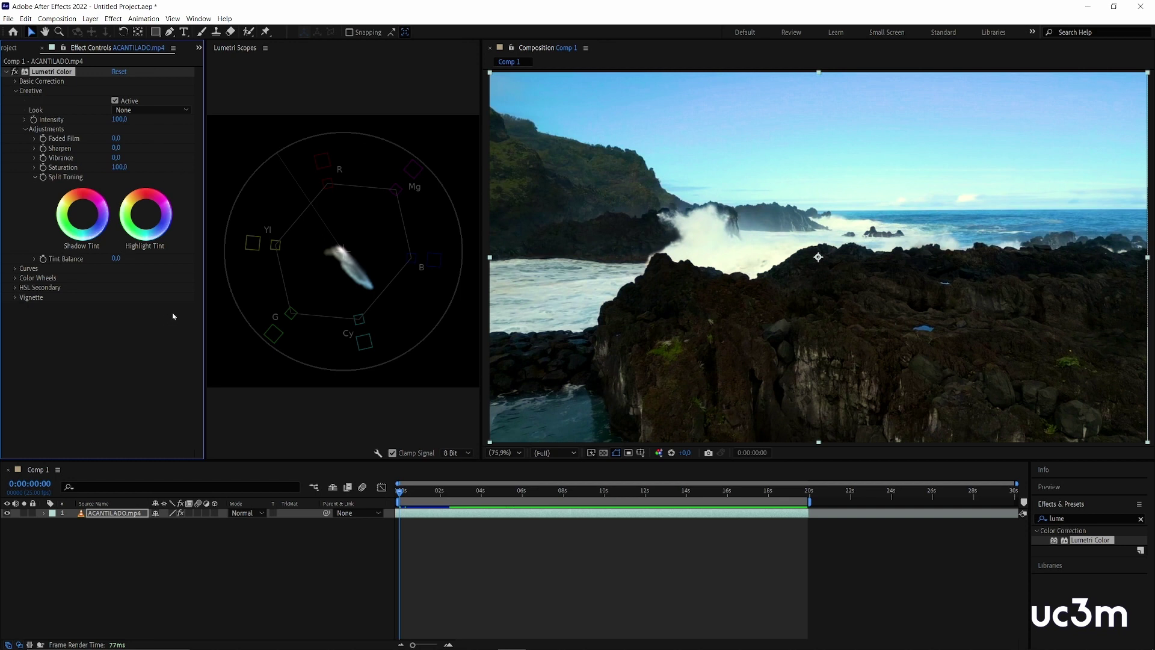
- Compare the footage with the Creative group disabled and enabled, and collapse that group
click(115, 101)
click(115, 101)
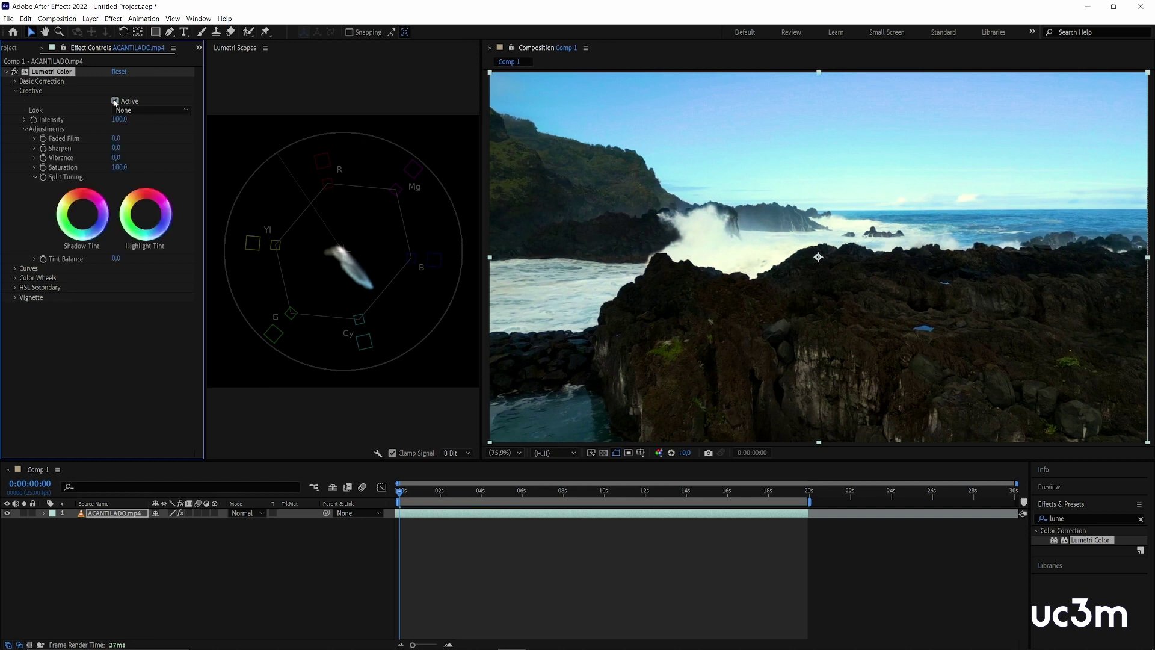
click(16, 91)
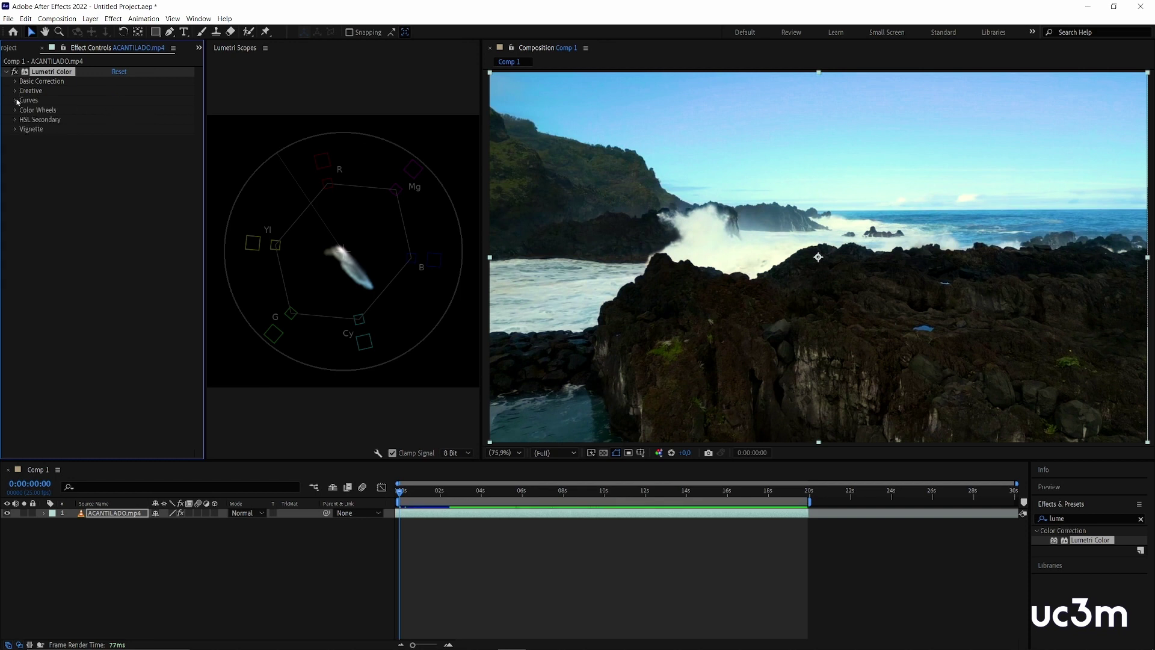
- Examine the RGB Curves and the Hue Saturation Curves in the Curves group
click(17, 101)
scroll(196, 193, down, 2)
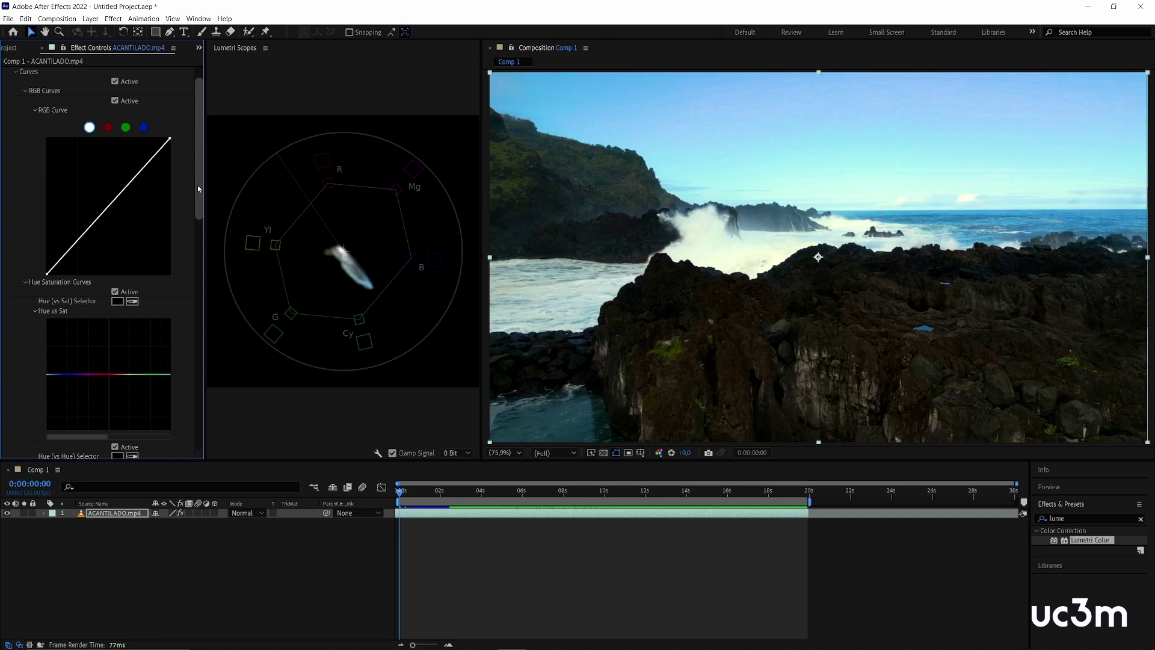
drag(202, 183, 184, 404)
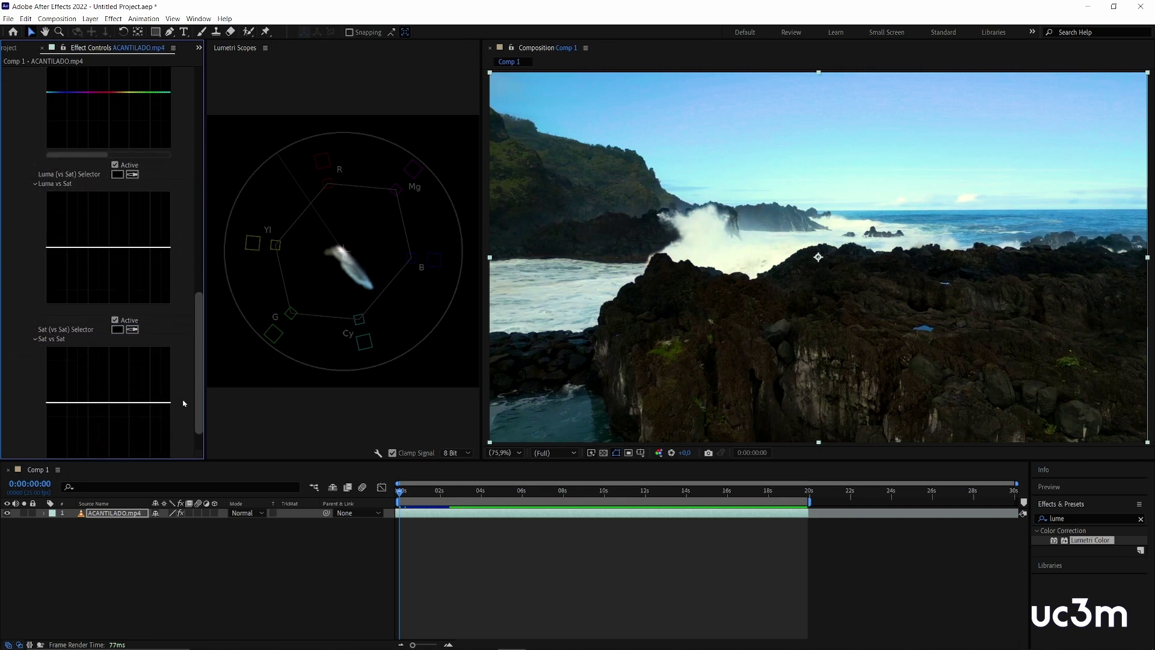
scroll(183, 401, up, 10)
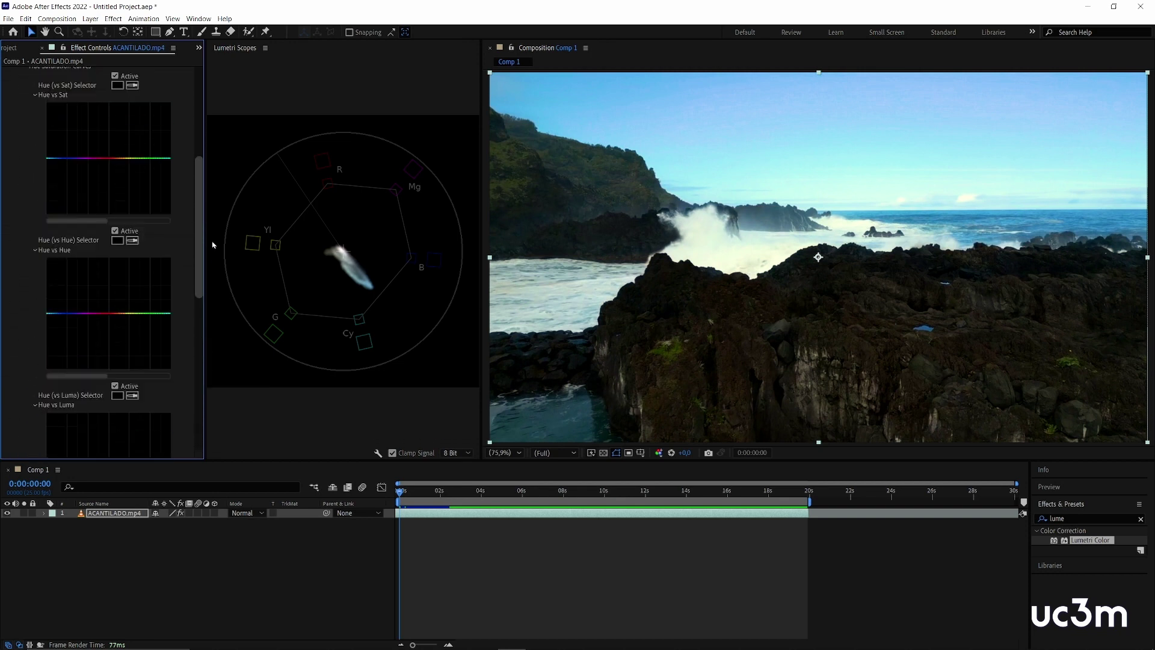
scroll(212, 245, up, 5)
drag(200, 199, 191, 280)
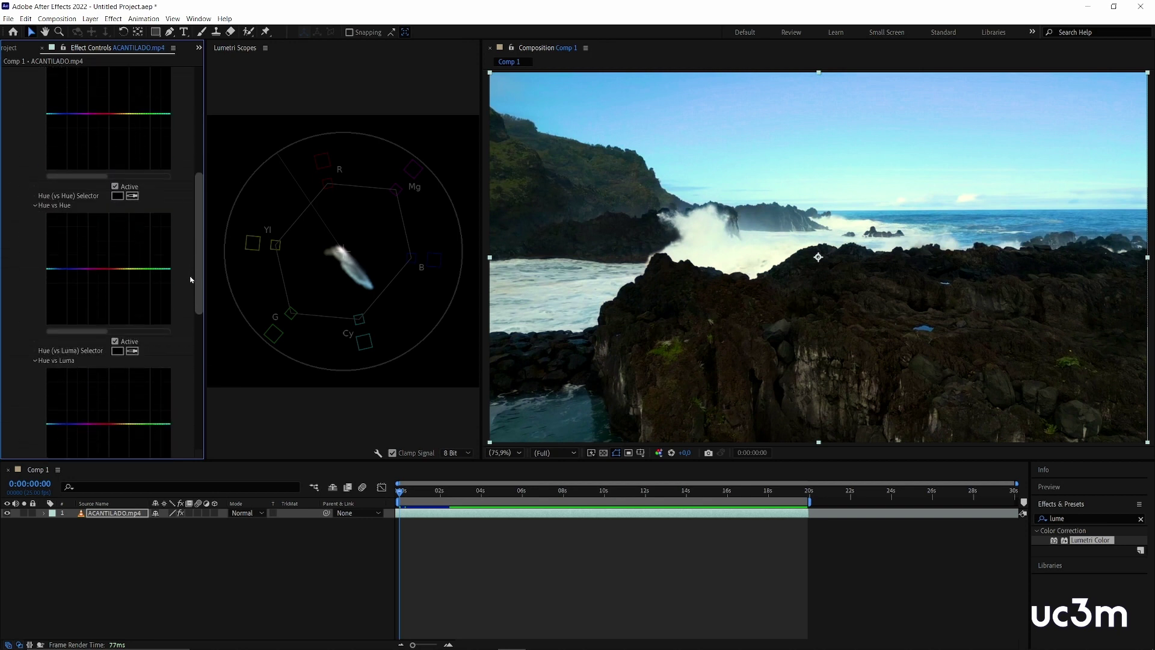
scroll(191, 279, down, 4)
scroll(181, 329, up, 6)
scroll(182, 257, down, 1)
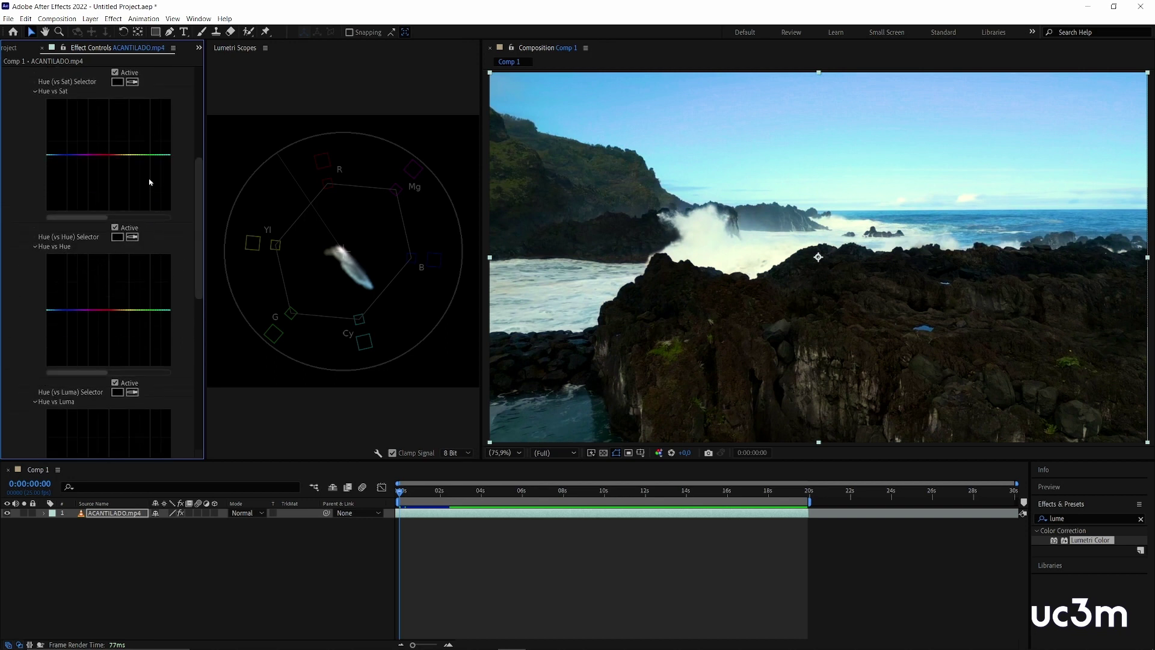
- Sample the blue of the sky for the Hue vs Hue curve and bend its control point up and down to try different sky hues
click(133, 239)
click(640, 110)
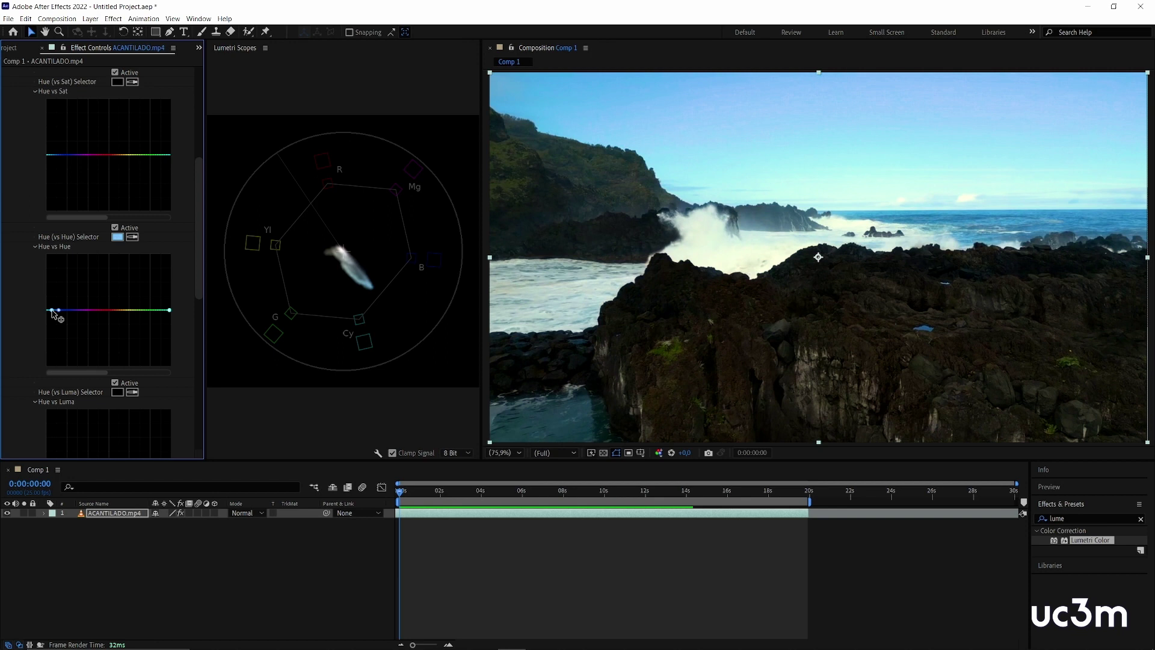
drag(53, 311, 52, 337)
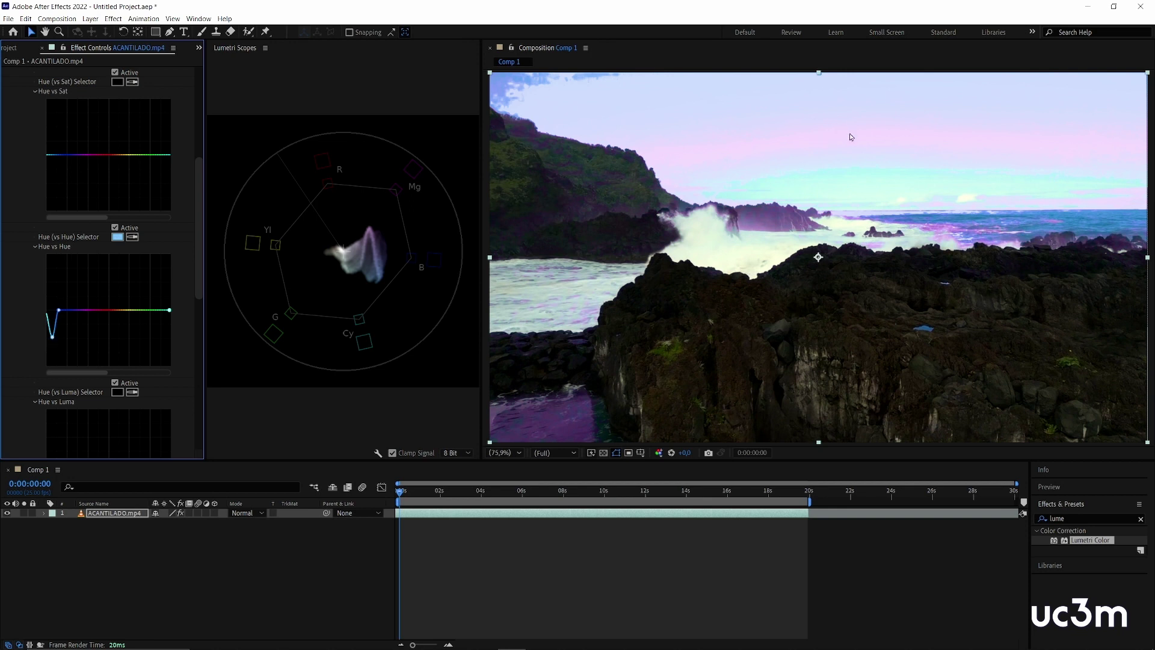
drag(53, 337, 60, 241)
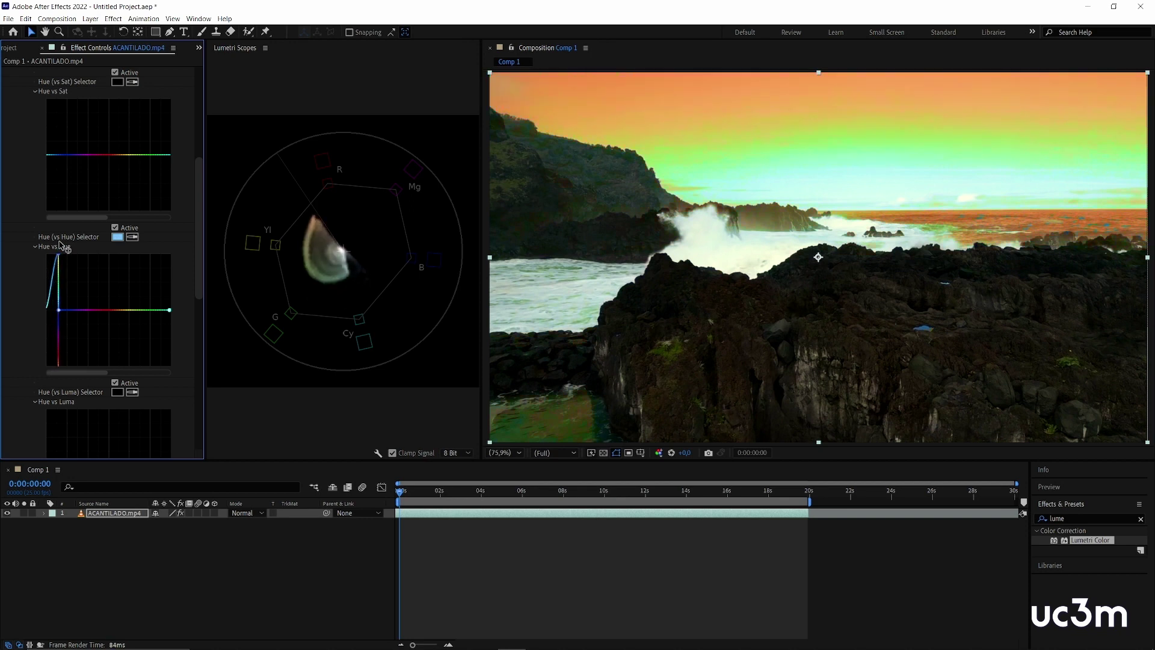
drag(51, 317, 50, 332)
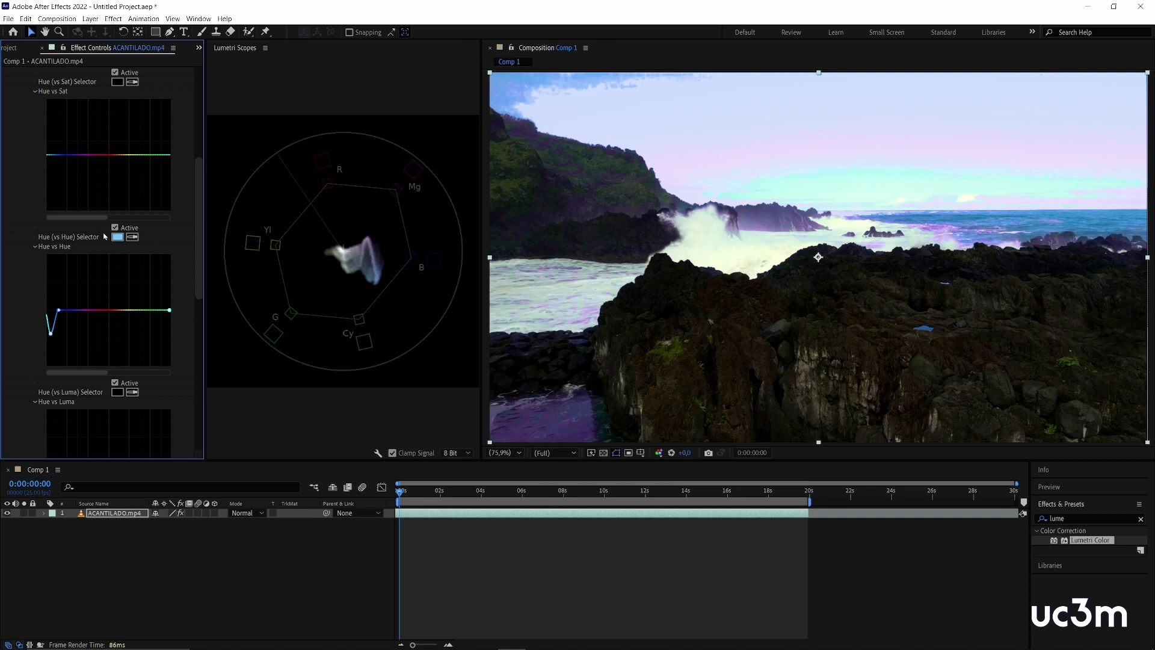
- Compare the footage without and with the Hue vs Hue curve, and deactivate the whole Curves group
click(117, 229)
click(116, 229)
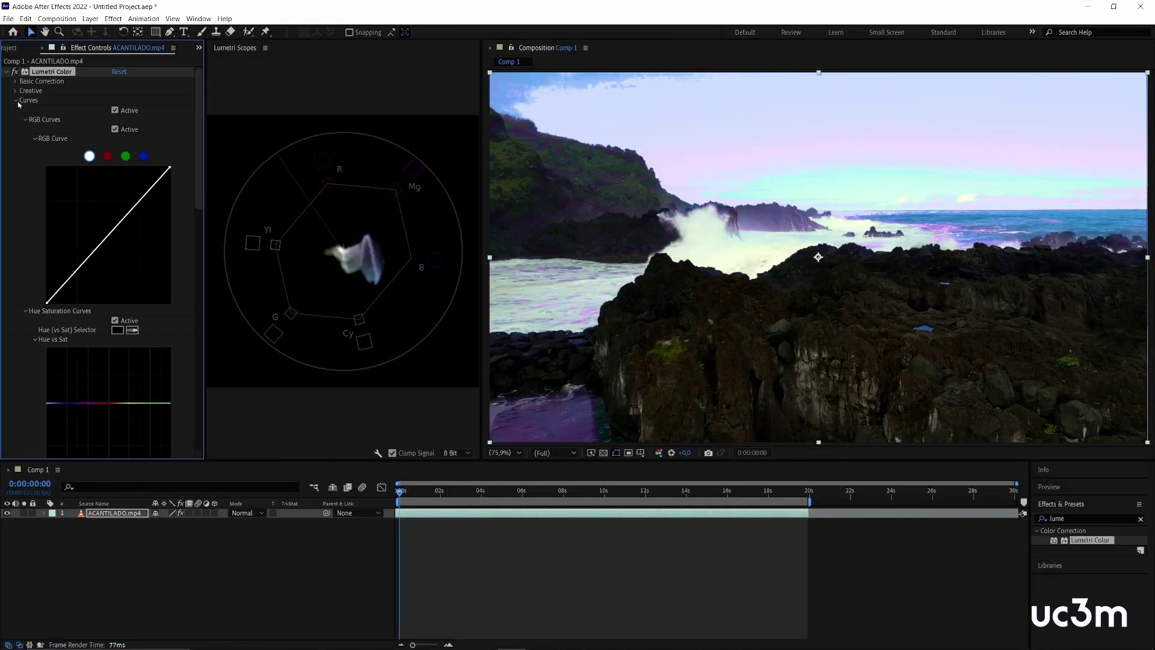
scroll(18, 104, down, 1)
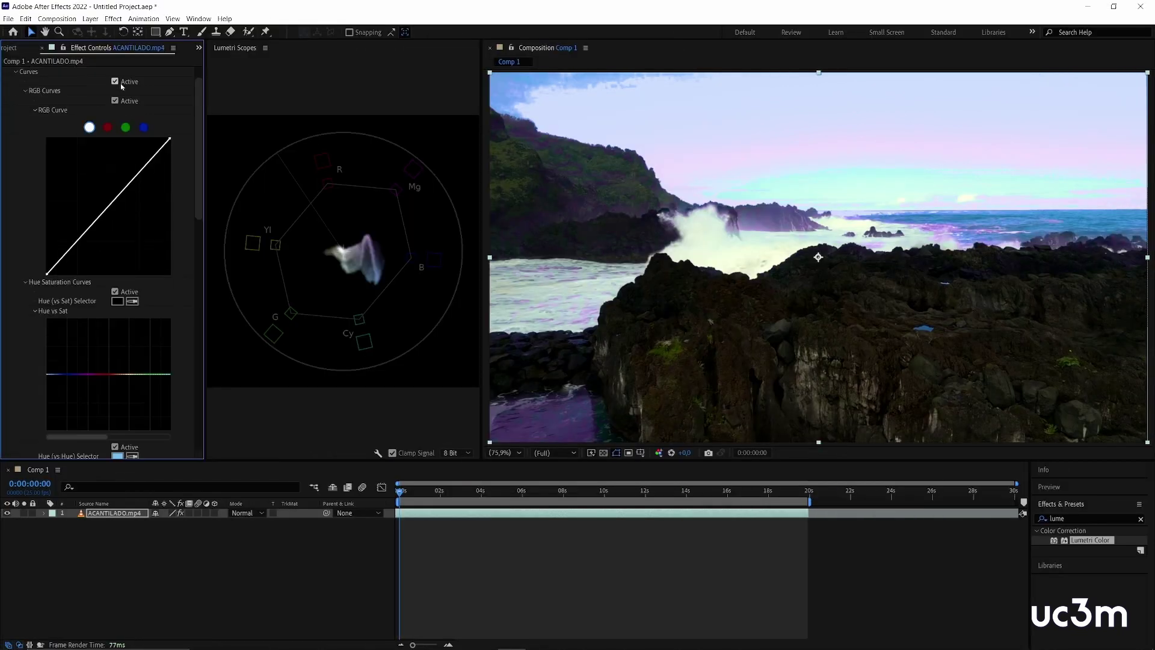
click(115, 82)
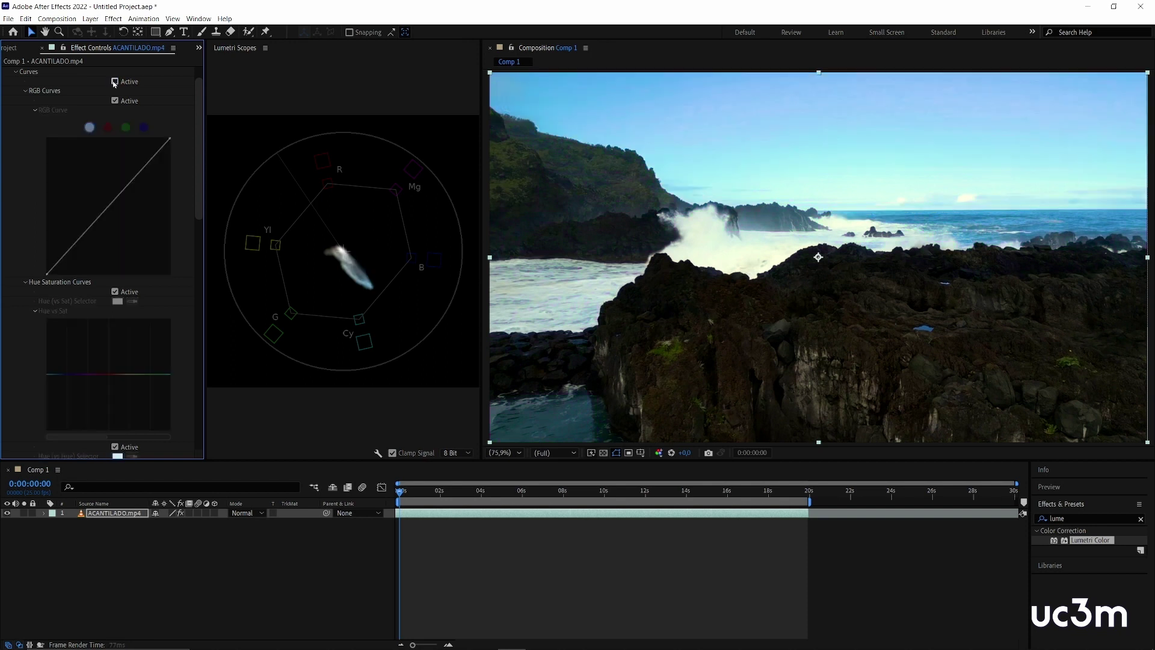
click(17, 72)
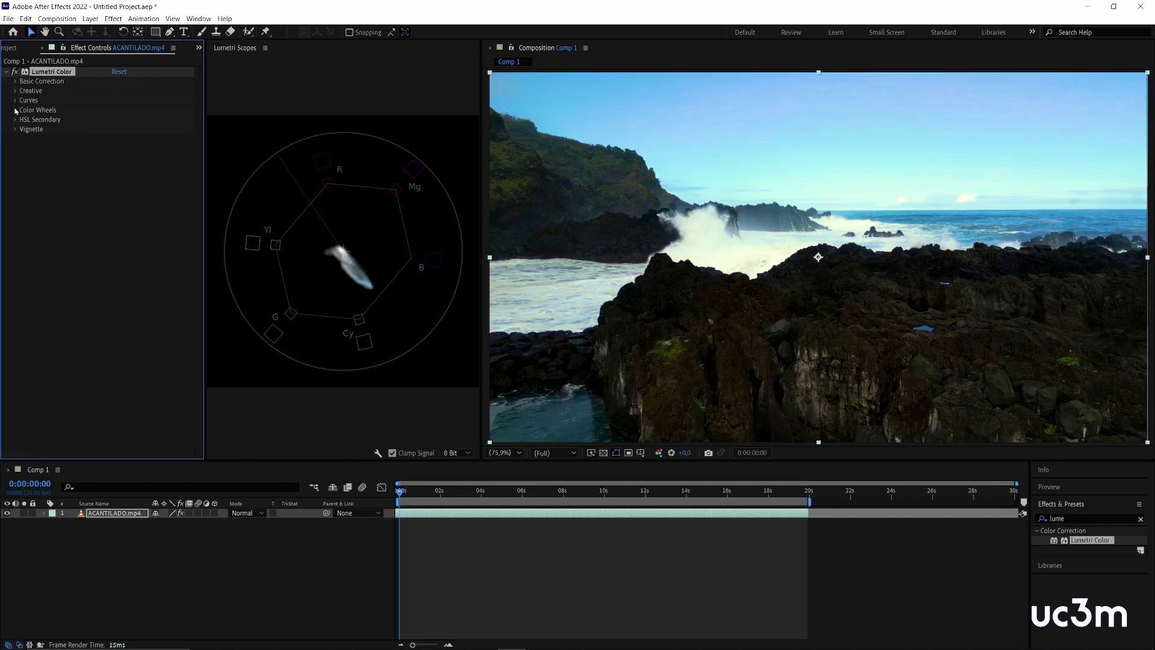
- In Color Wheels, tint the Shadows green, the Midtones red and the Highlights blue
click(16, 110)
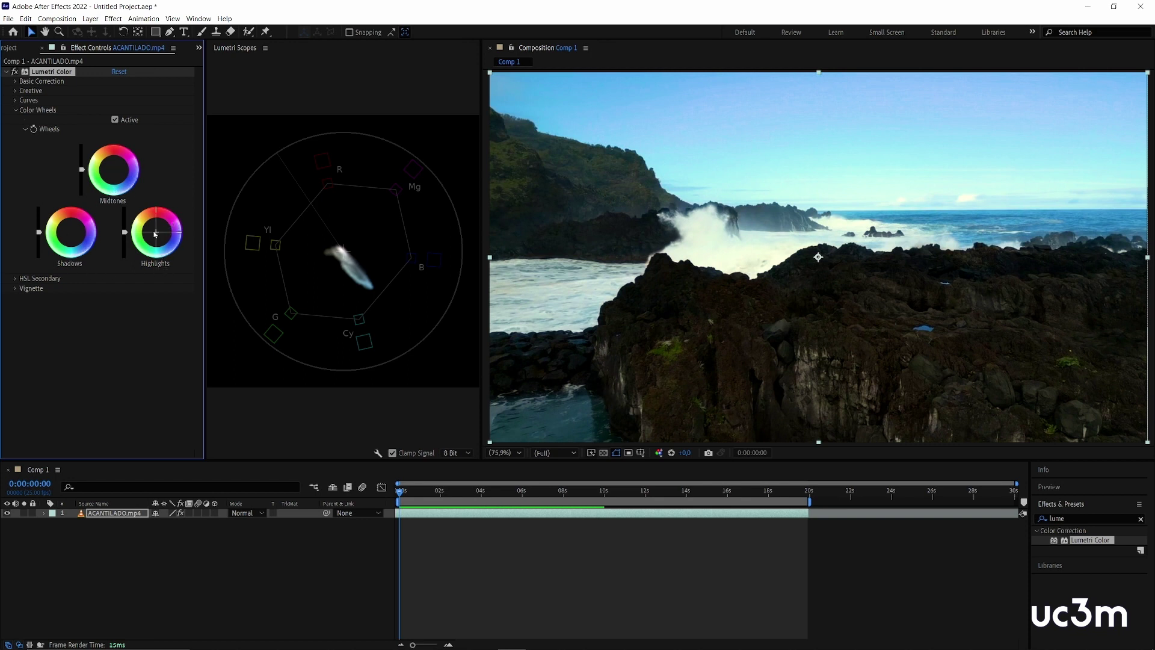
click(71, 234)
drag(71, 233, 71, 236)
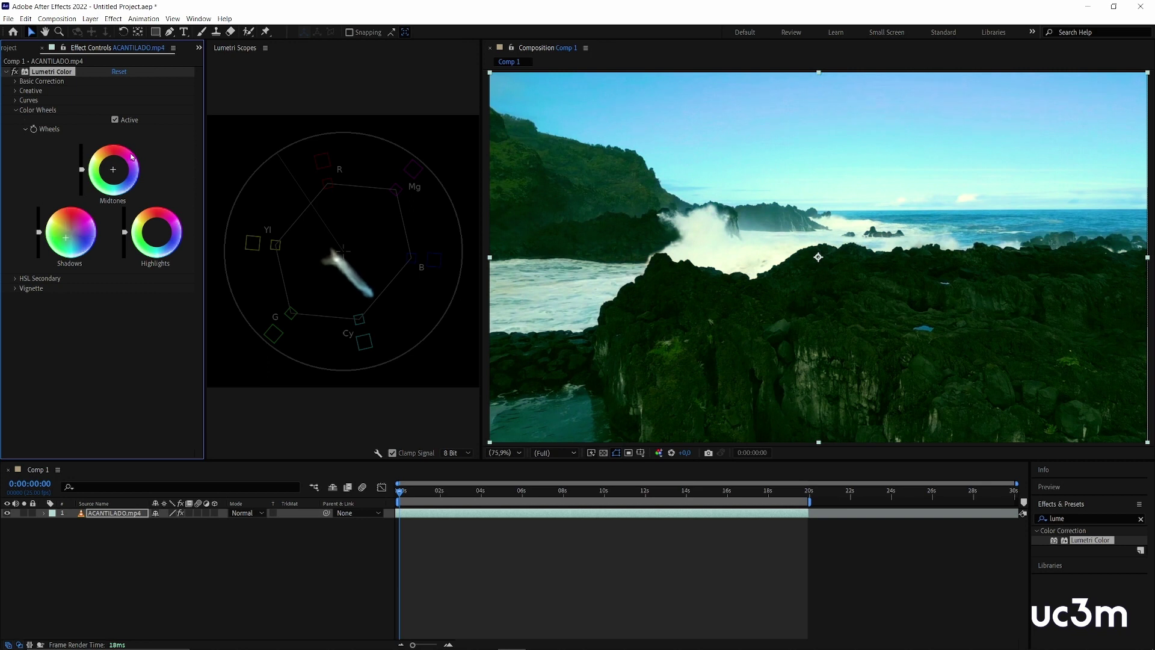
click(113, 170)
drag(113, 170, 114, 161)
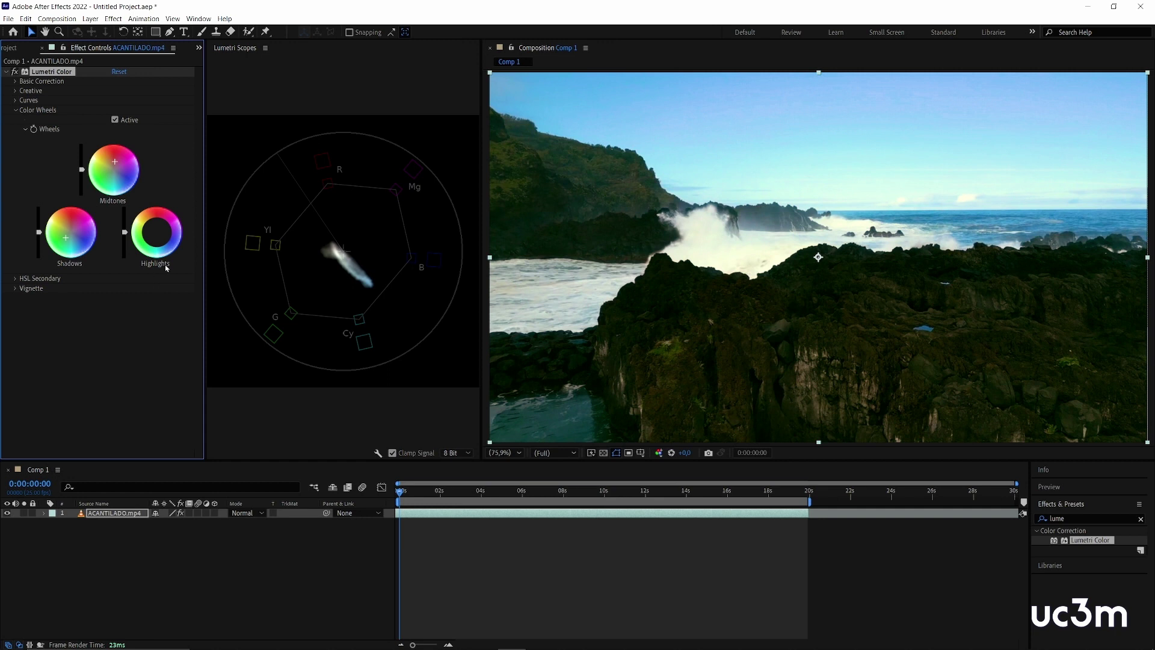
drag(156, 234, 165, 240)
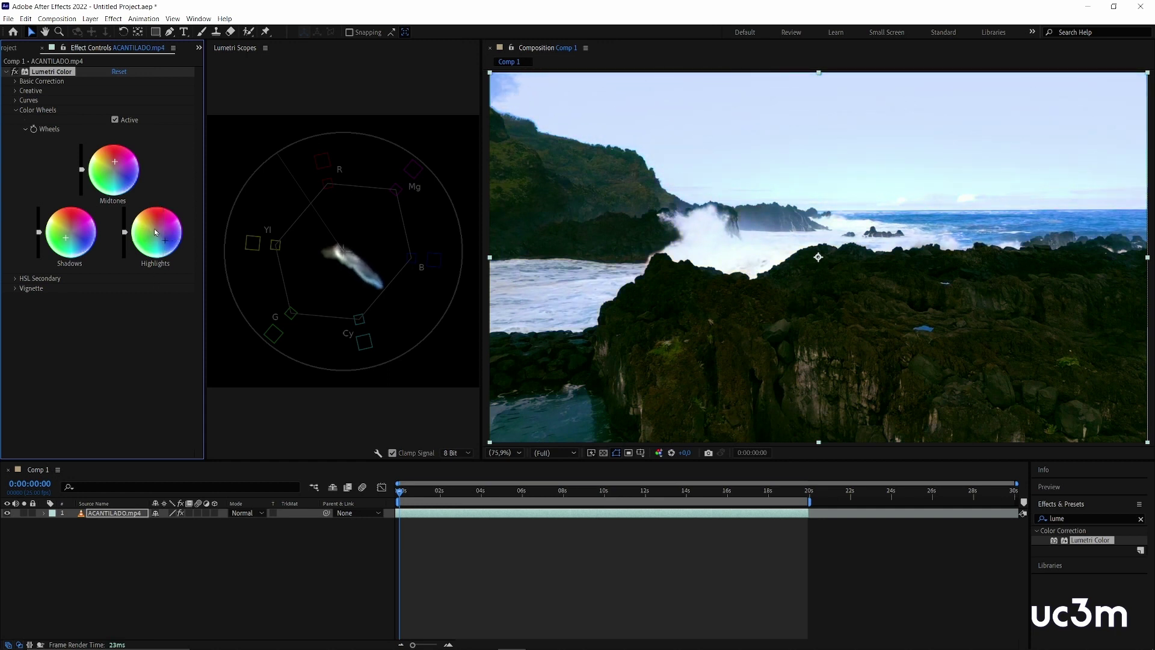
- Compare the footage with the Color Wheels group turned off and on
click(115, 120)
click(115, 119)
click(115, 120)
click(116, 120)
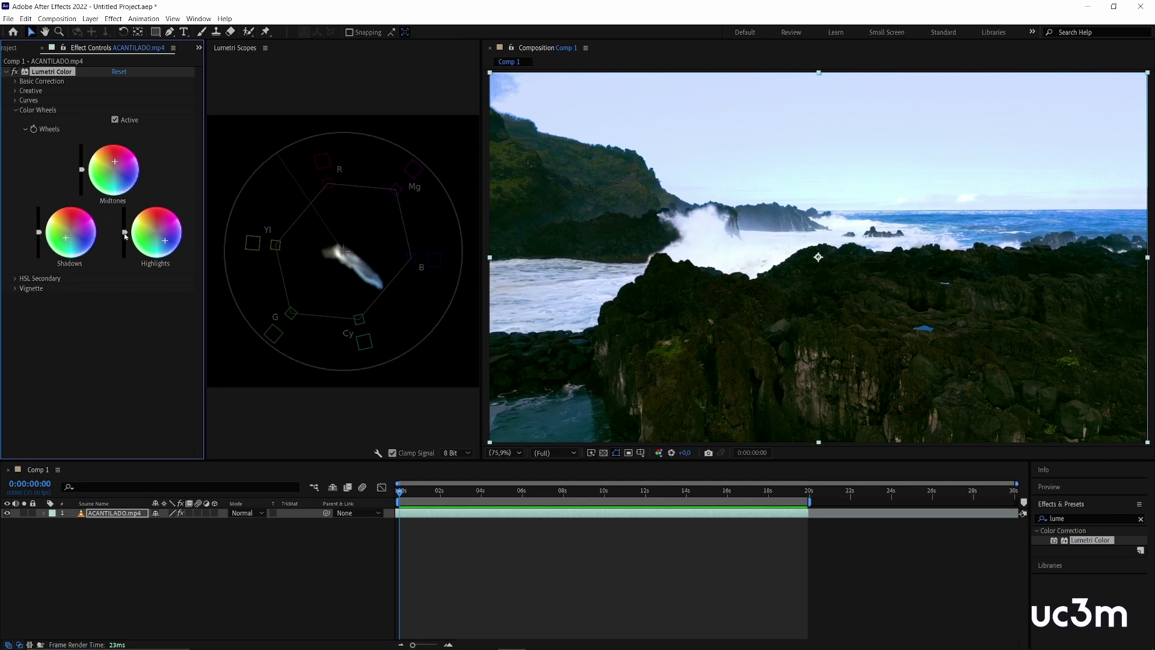
- Try brighter Highlights and darker Shadows with the wheels' luminance sliders, and return both sliders to neutral
mouse_move(124, 232)
mouse_down()
mouse_move(124, 215)
mouse_move(124, 255)
mouse_move(124, 215)
mouse_up()
double_click(124, 215)
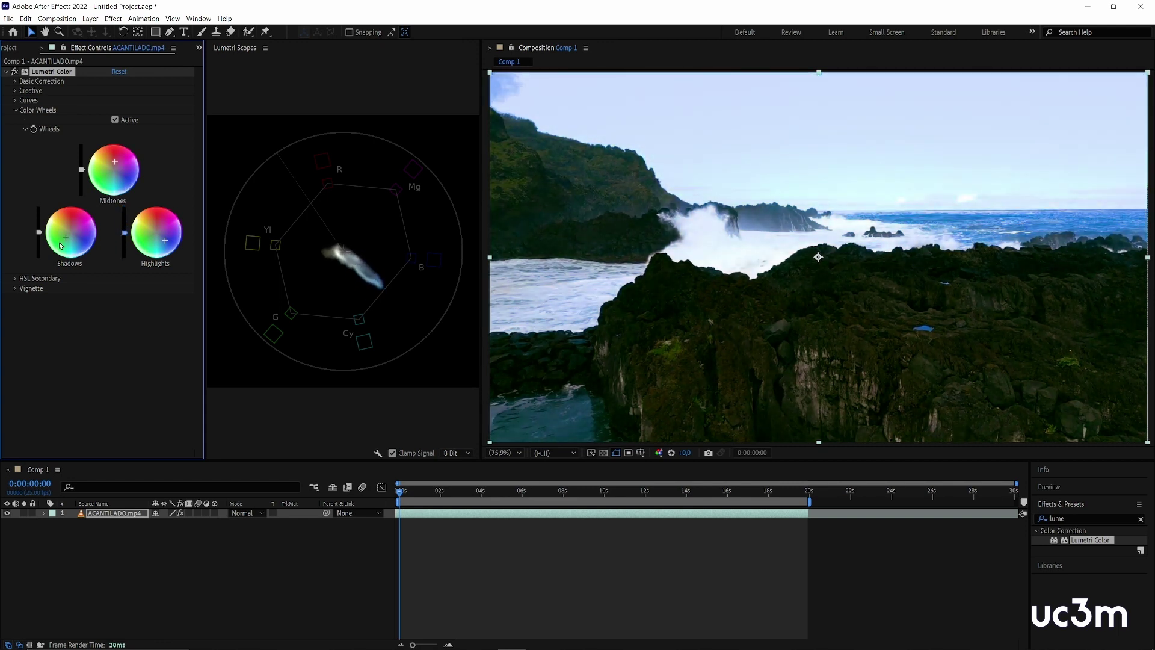
drag(39, 232, 39, 248)
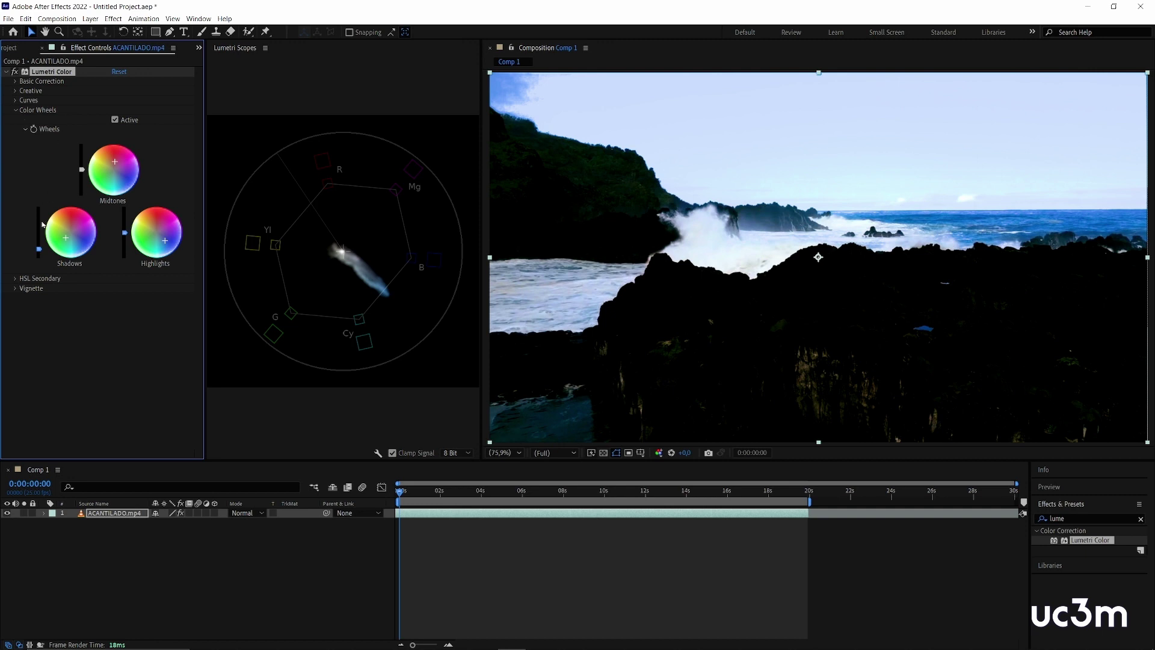
mouse_move(38, 249)
mouse_down()
mouse_move(39, 218)
mouse_move(39, 231)
mouse_up()
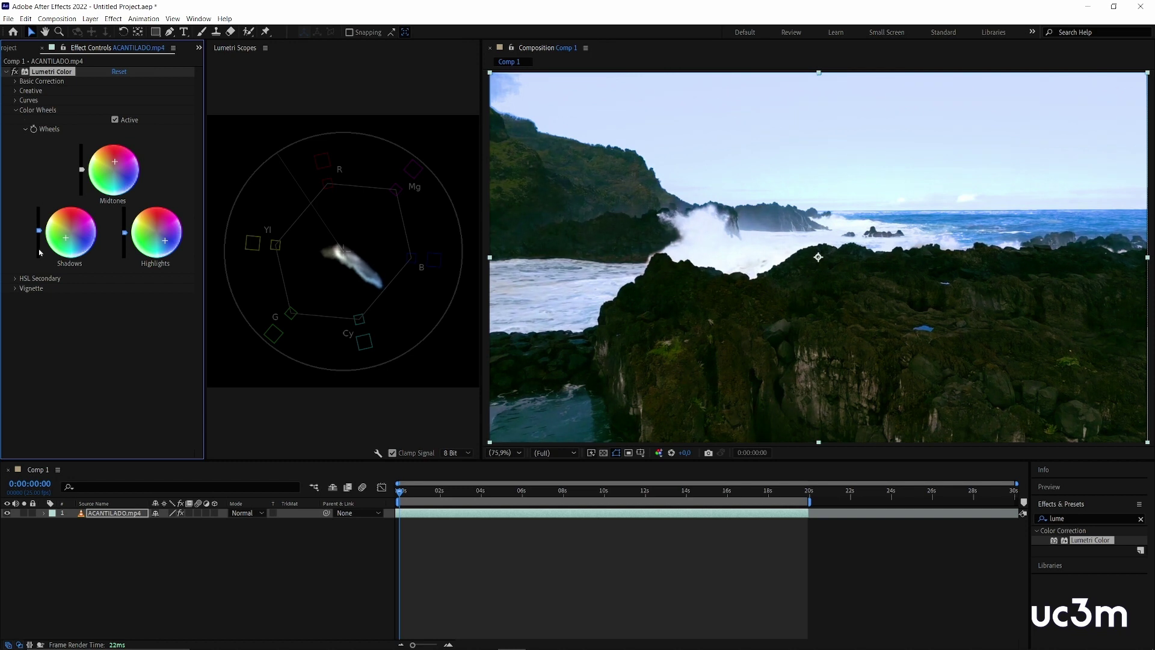
- Compare the wheel tints once more, and leave the Color Wheels group deactivated and collapsed
click(115, 120)
click(115, 119)
click(114, 119)
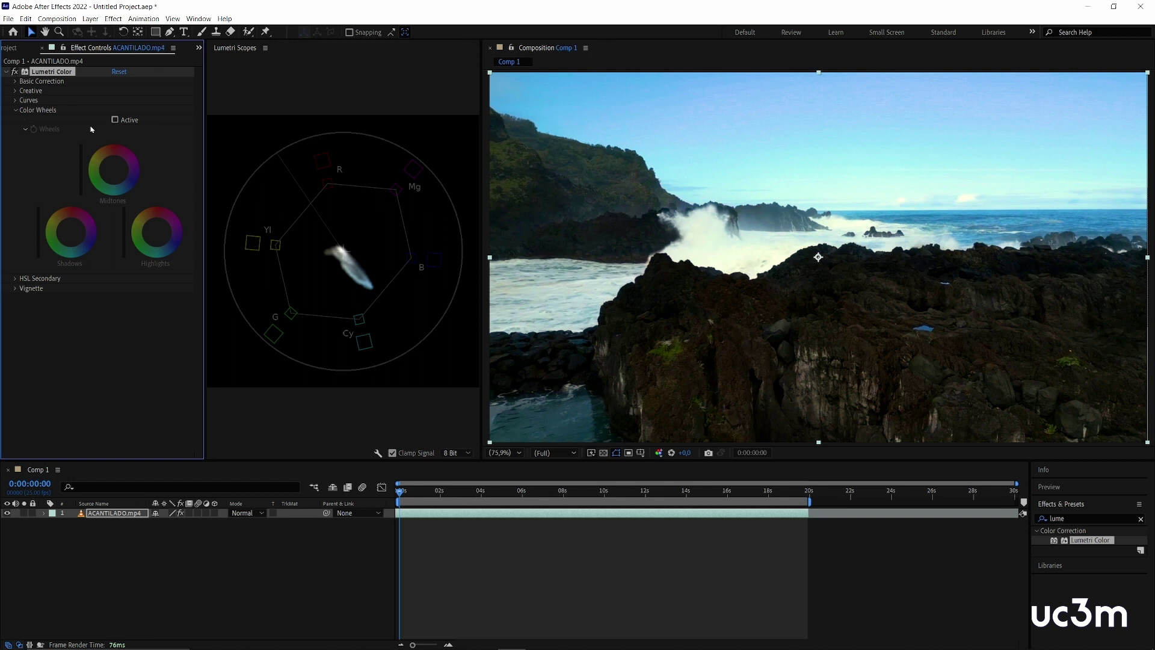
click(16, 111)
- Set the HSL Secondary key color to the sky's blue and preview its Color/Gray mask
click(16, 121)
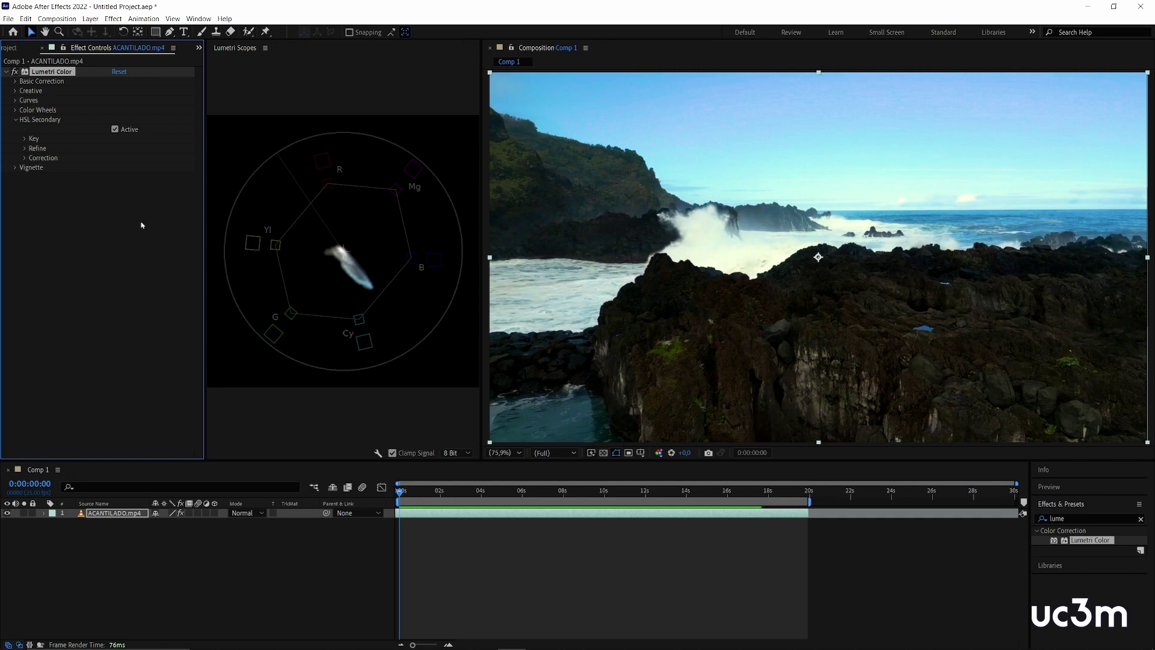
click(25, 139)
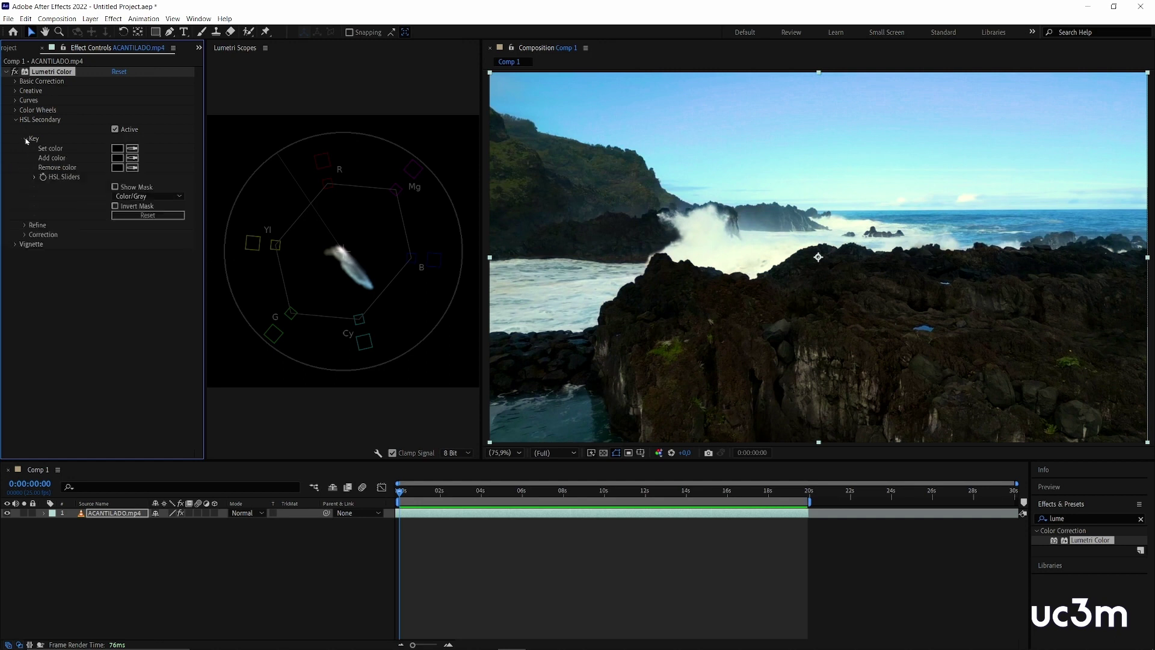
click(131, 148)
click(562, 102)
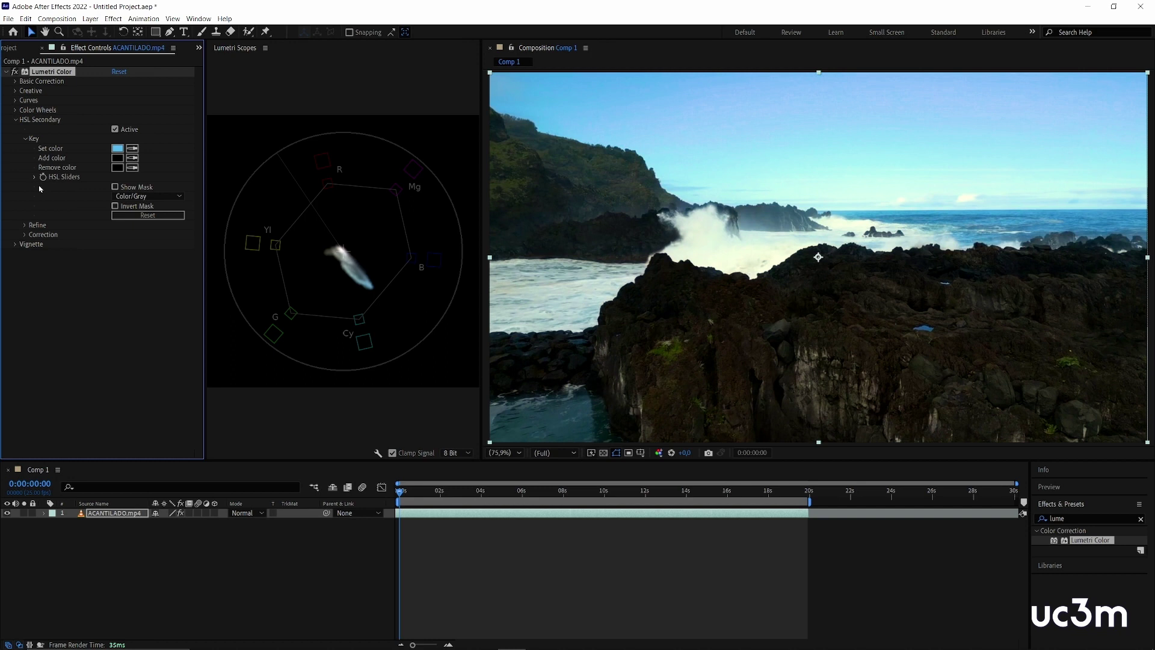
click(115, 187)
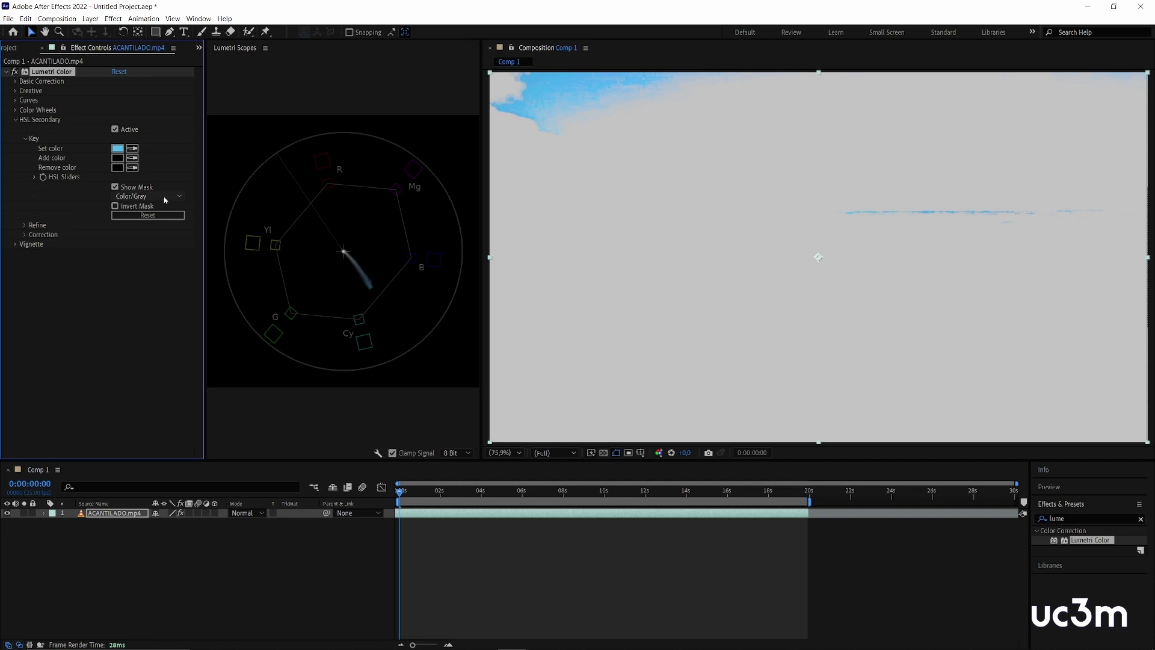
click(115, 187)
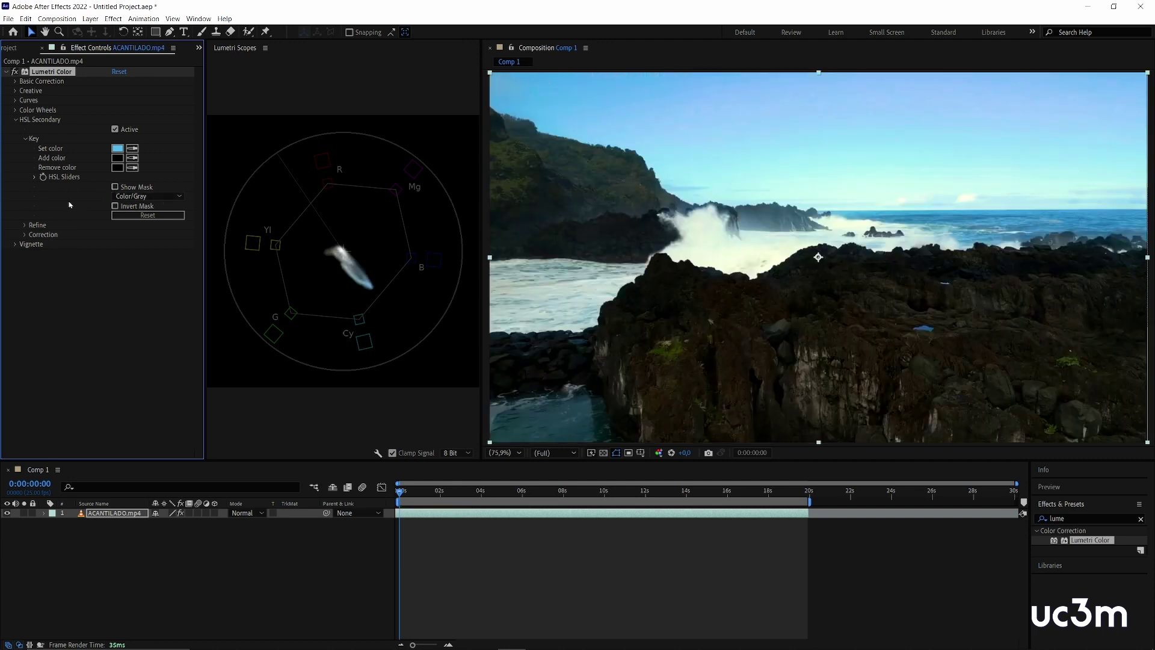
- Refine the HSL Secondary key with Denoise 61 and Blur 5.9, and correct it with Temperature 3 and a changed Saturation
click(26, 225)
drag(118, 234, 82, 244)
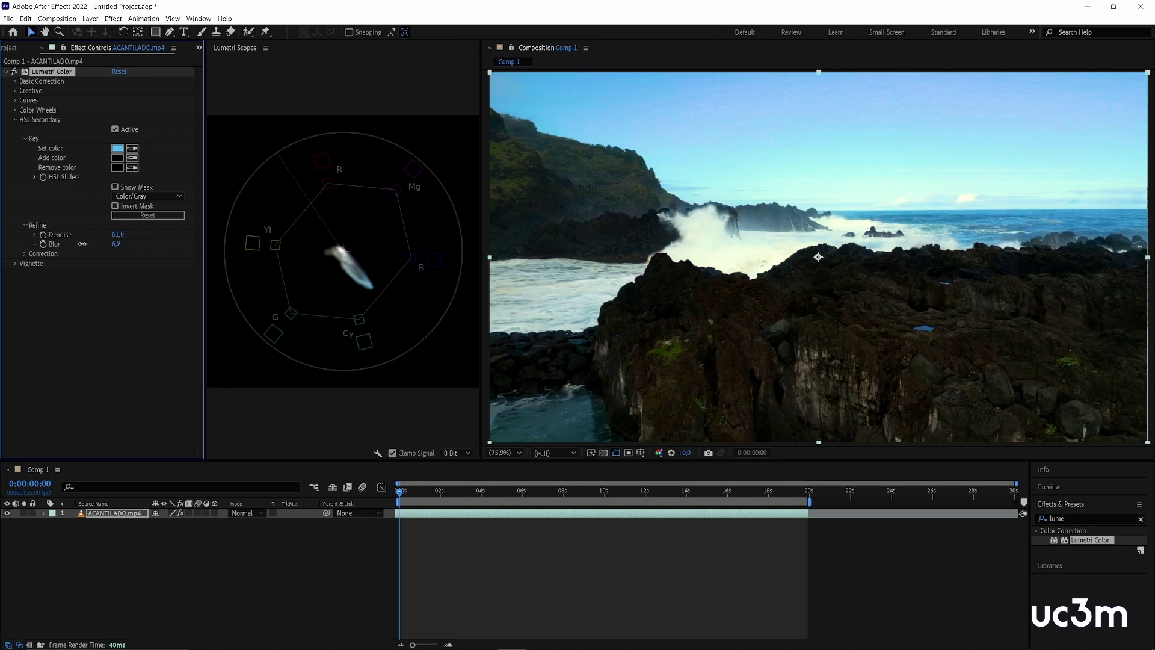
click(25, 254)
mouse_move(116, 273)
mouse_down()
mouse_move(44, 263)
mouse_move(116, 274)
mouse_up()
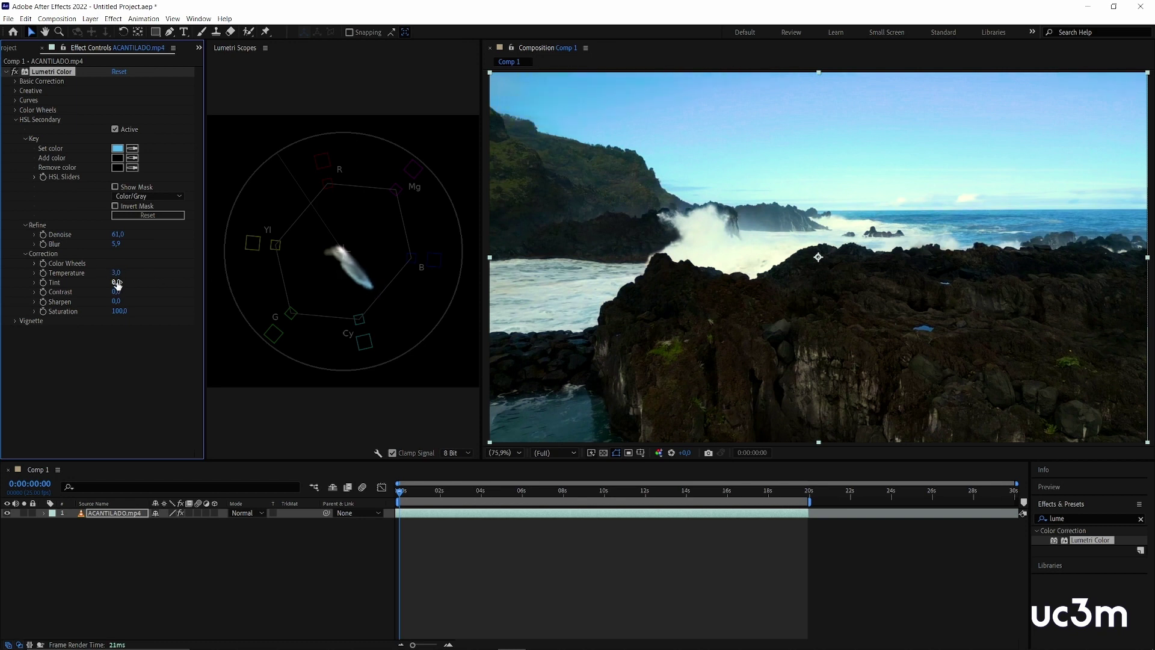
mouse_move(118, 311)
mouse_down()
mouse_move(3, 302)
mouse_move(101, 291)
mouse_up()
click(17, 119)
- Add a vignette with Amount -2.2, Midpoint 0, Roundness -100 and Feather 100
click(16, 130)
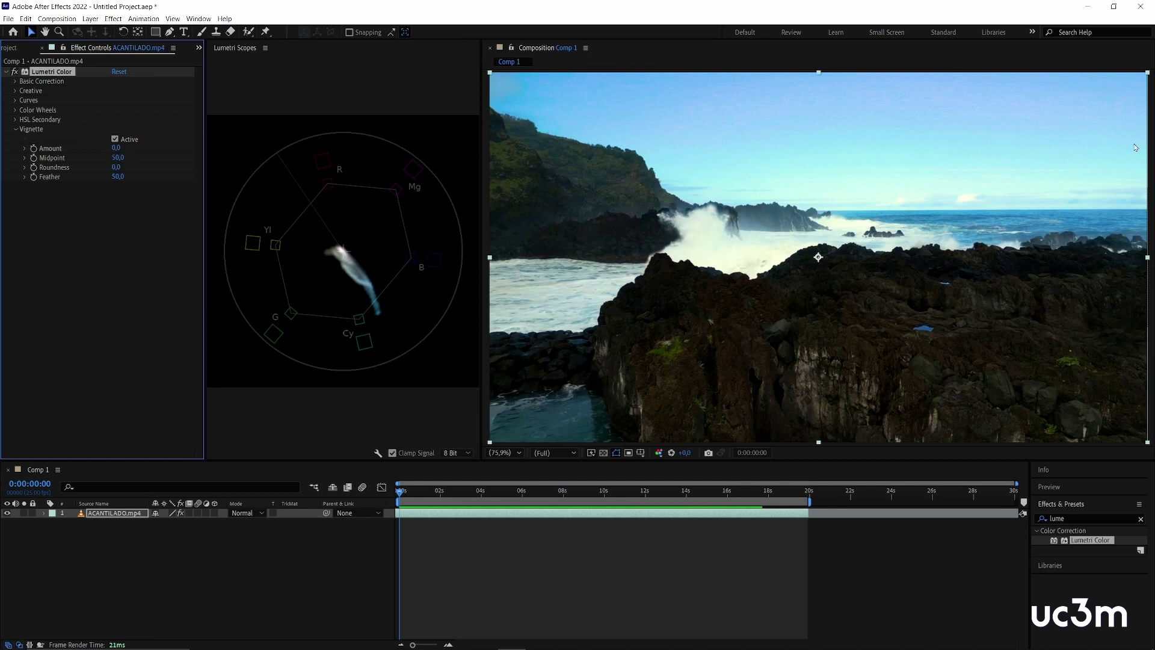
drag(115, 147, 163, 169)
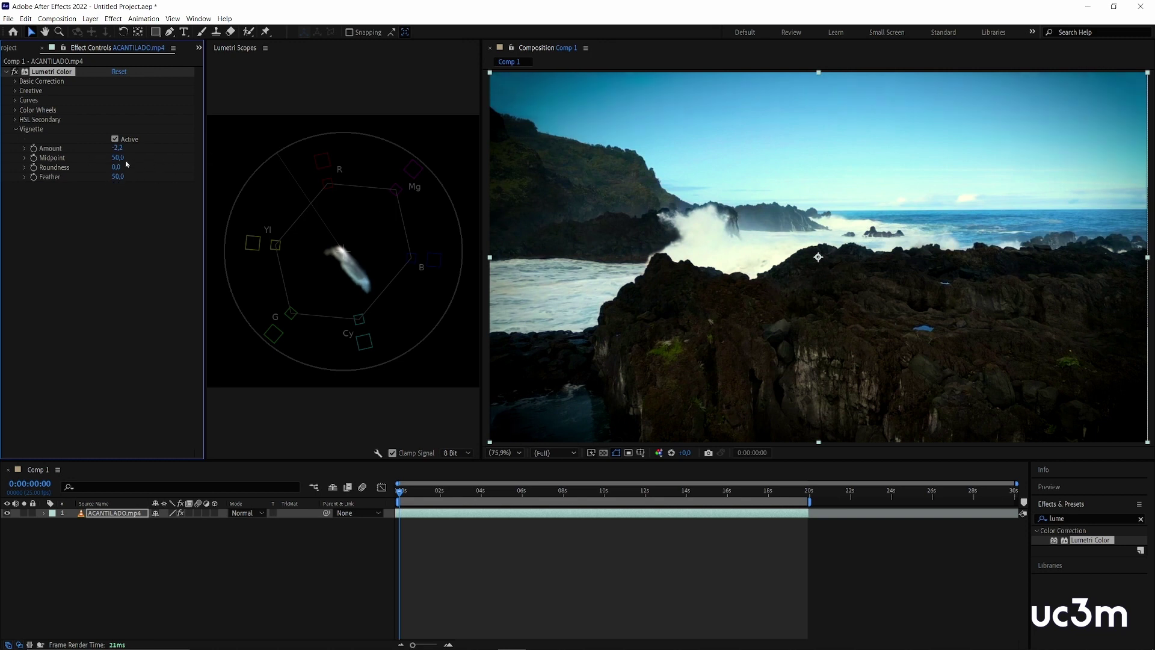
drag(115, 157, 75, 161)
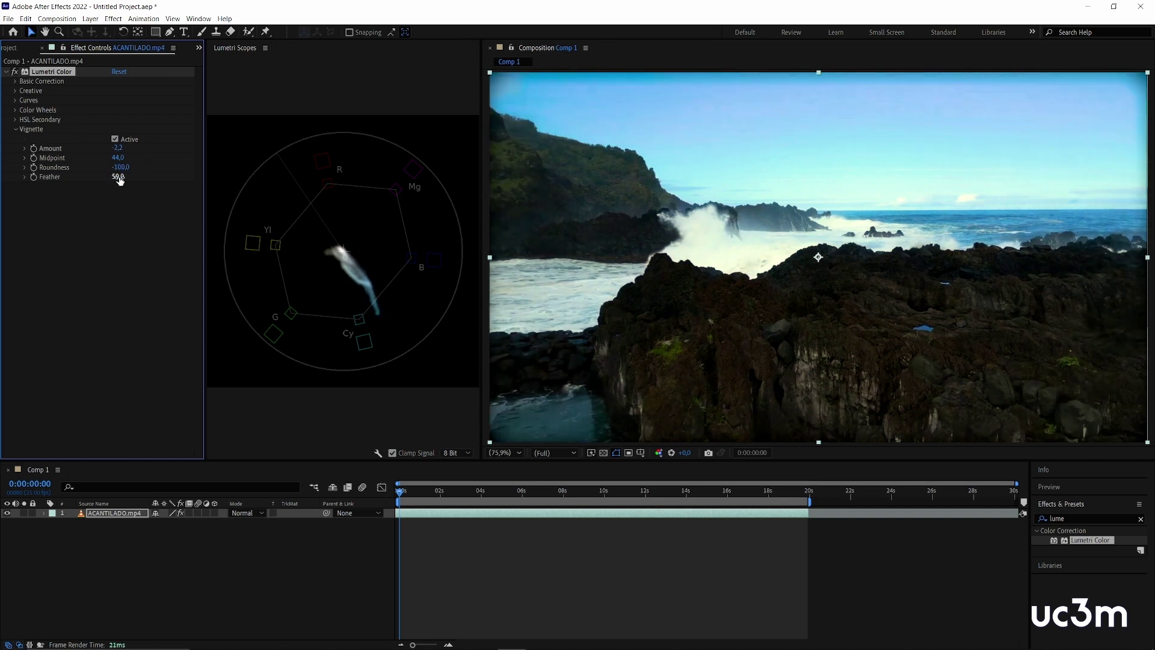
drag(117, 158, 48, 160)
drag(124, 178, 49, 172)
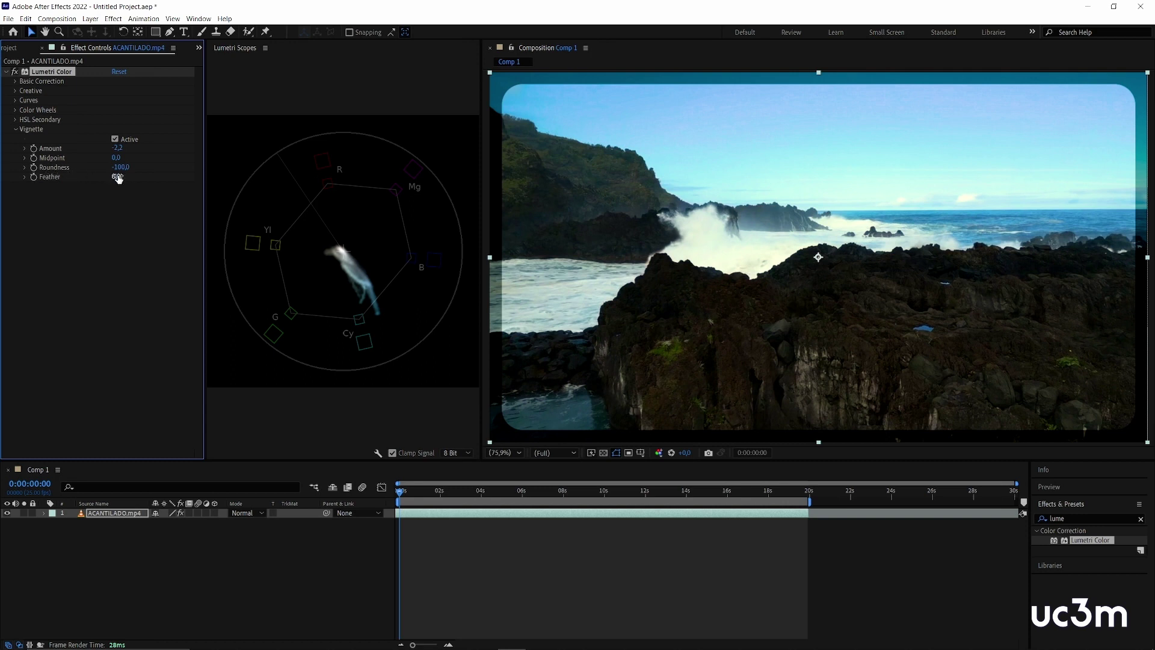
drag(117, 176, 281, 195)
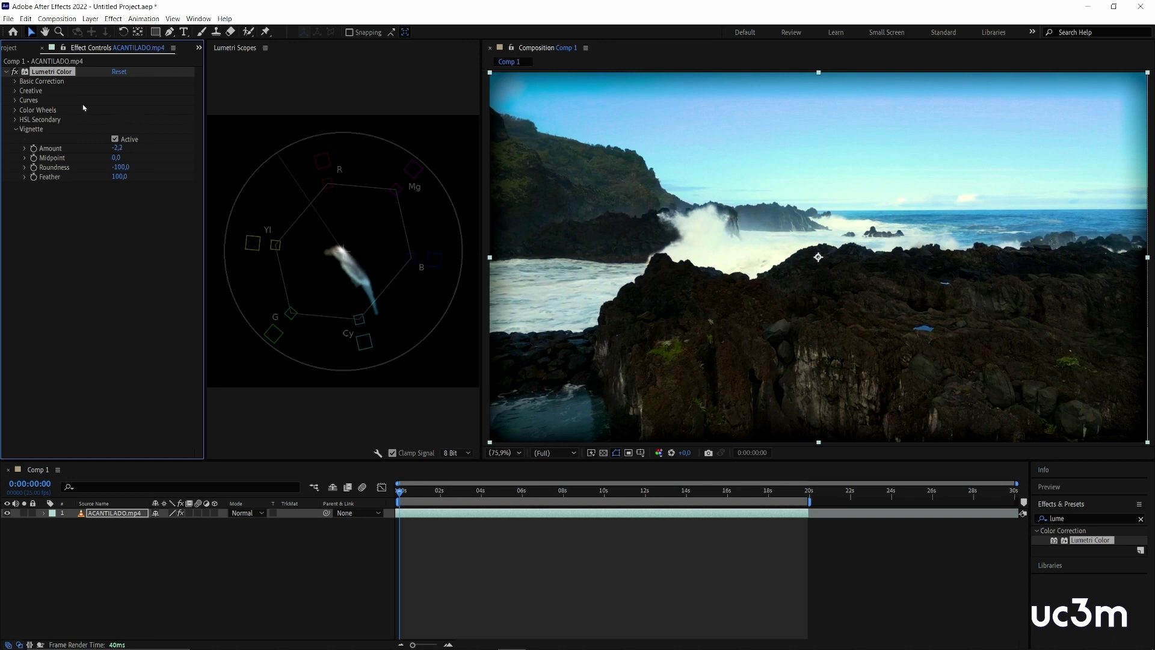
- Give the Creative group's Split Toning a slightly pinkish Shadow Tint
click(16, 129)
click(16, 129)
click(15, 90)
drag(83, 212, 88, 209)
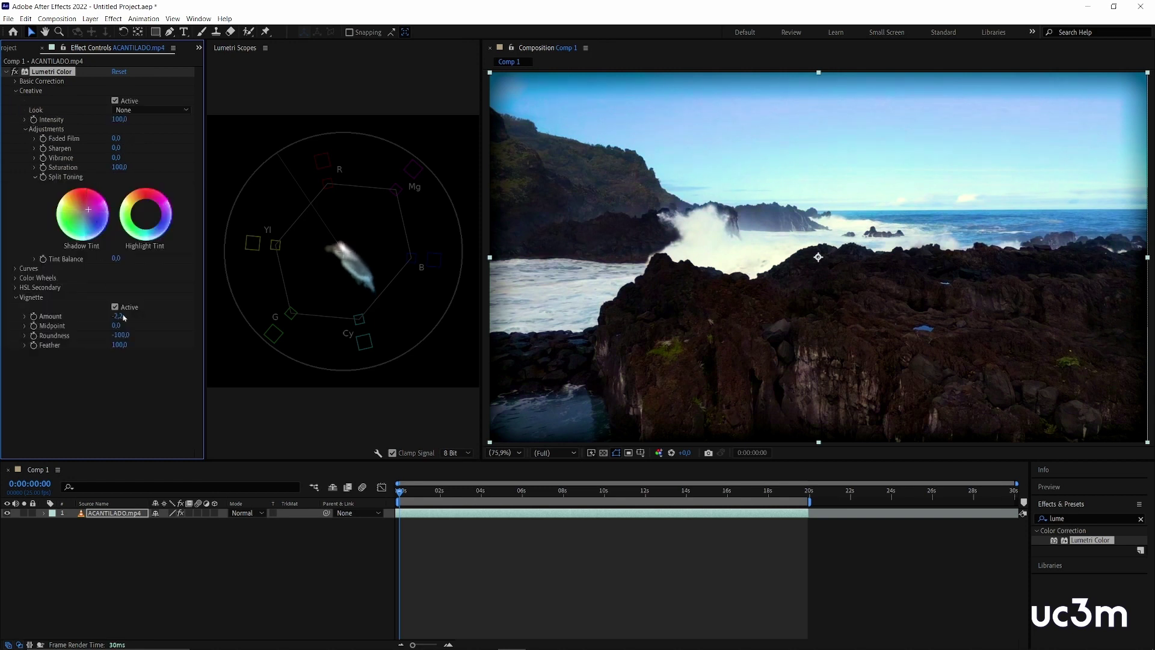